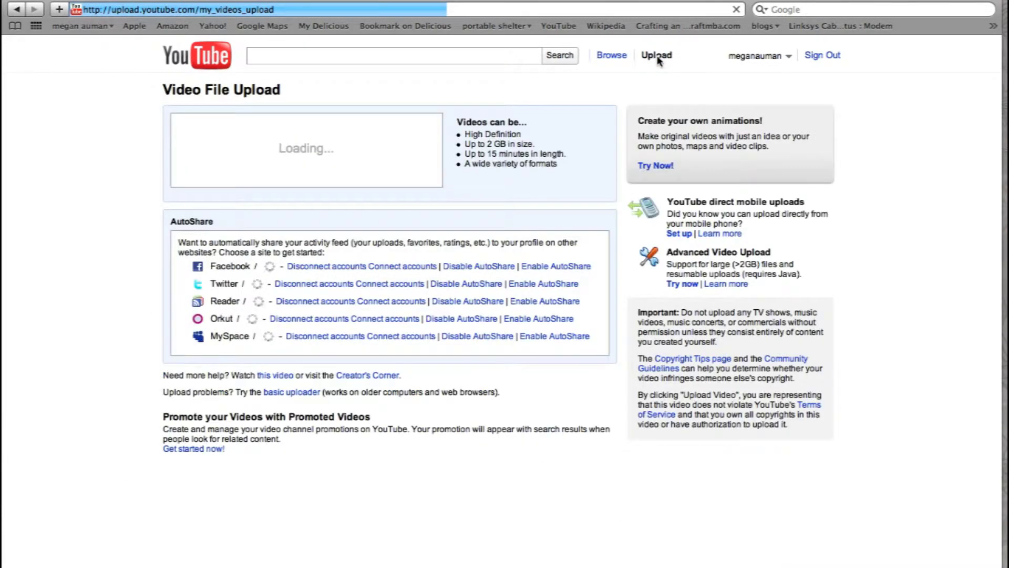
Step: Upload the video file why_steel_jewelry.mov from the video folder inside the home directory's jewelry folder
{"action": "left_click", "coordinate": [243, 153]}
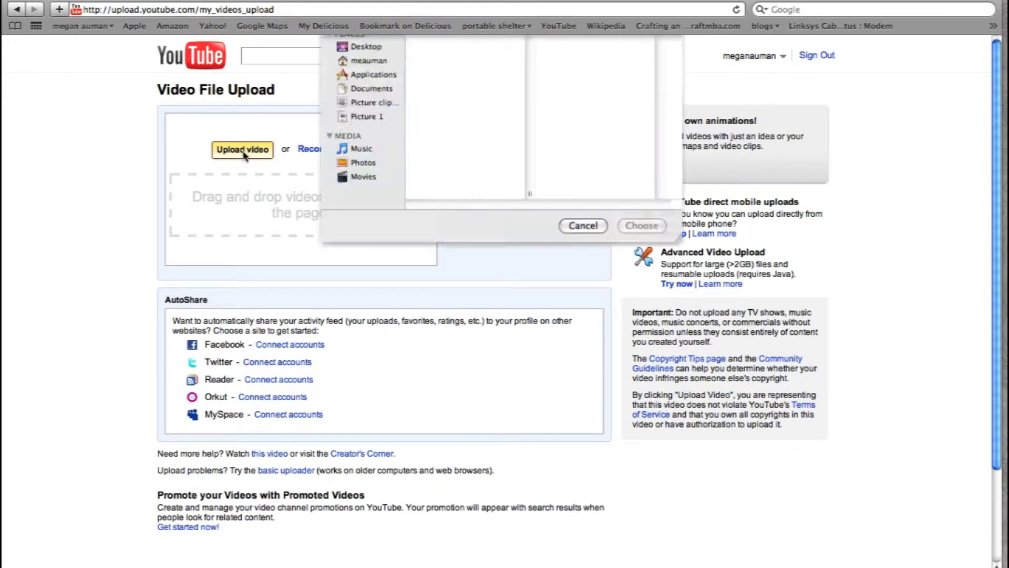
{"action": "left_click", "coordinate": [381, 149]}
{"action": "scroll", "coordinate": [463, 154], "scroll_direction": "down", "scroll_amount": 5}
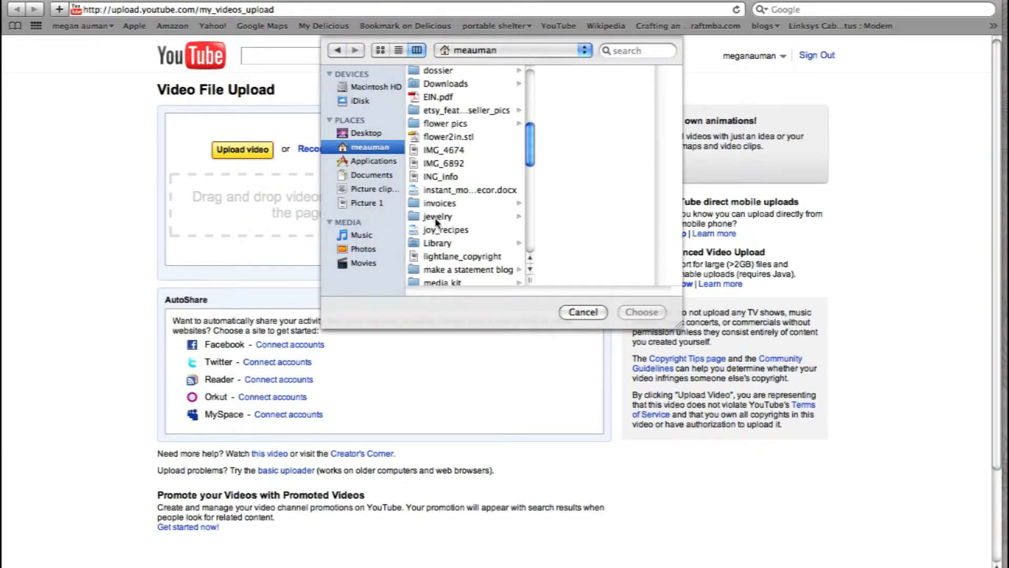
{"action": "left_click", "coordinate": [439, 217]}
{"action": "scroll", "coordinate": [615, 159], "scroll_direction": "down", "scroll_amount": 5}
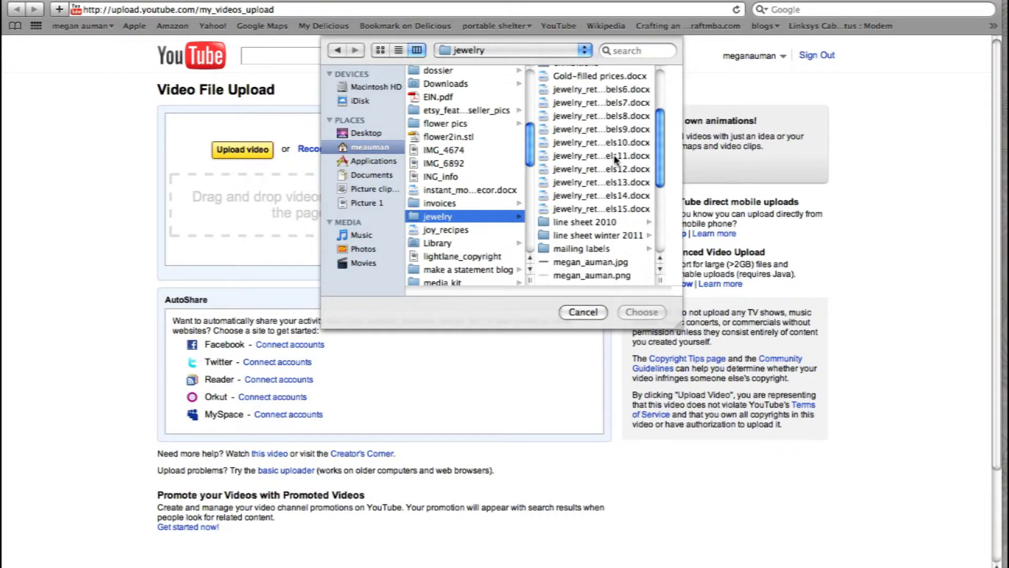
{"action": "scroll", "coordinate": [615, 159], "scroll_direction": "down", "scroll_amount": 10}
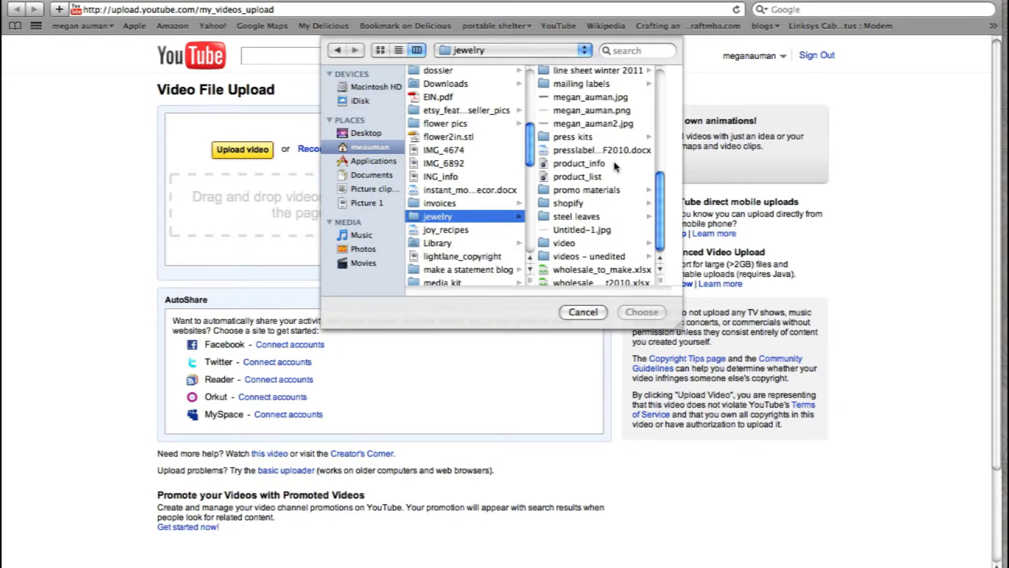
{"action": "left_click", "coordinate": [572, 242]}
{"action": "left_click", "coordinate": [608, 71]}
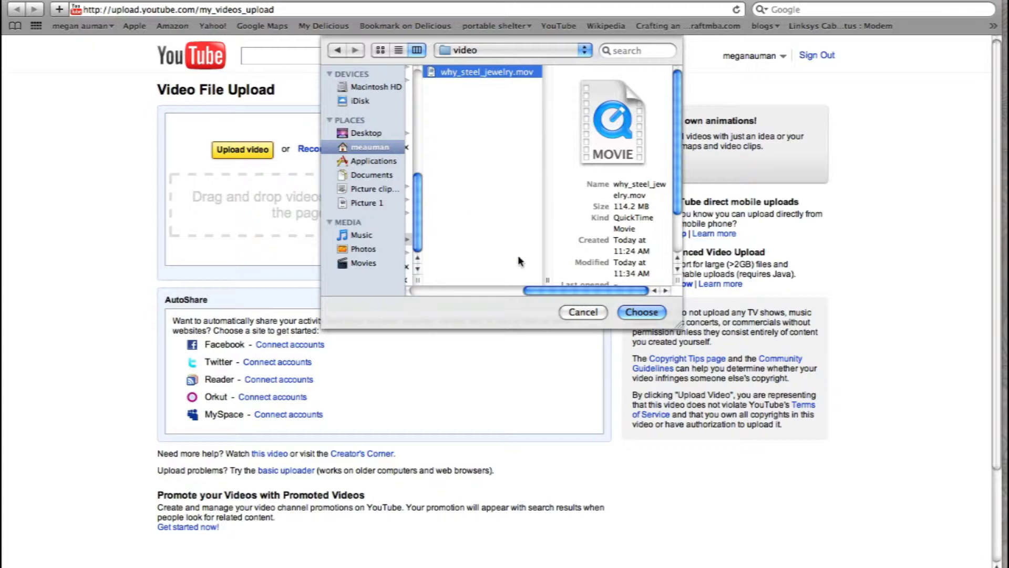
{"action": "key", "text": "Return"}
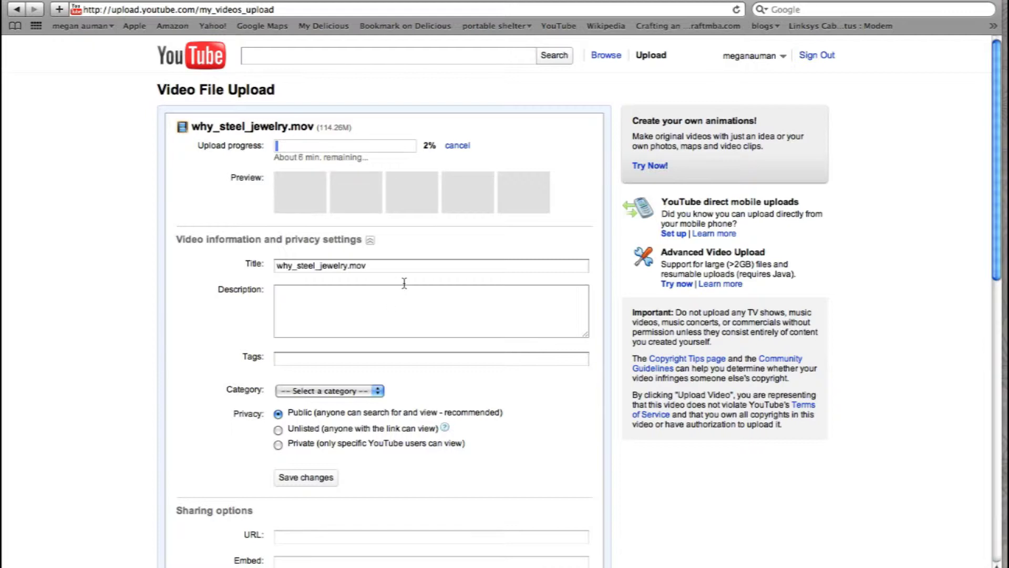
Step: Replace the video title with the maker's full name followed by "talks about why steel makes a great material for jewelry"
{"action": "left_click_drag", "start_coordinate": [405, 269], "coordinate": [274, 272]}
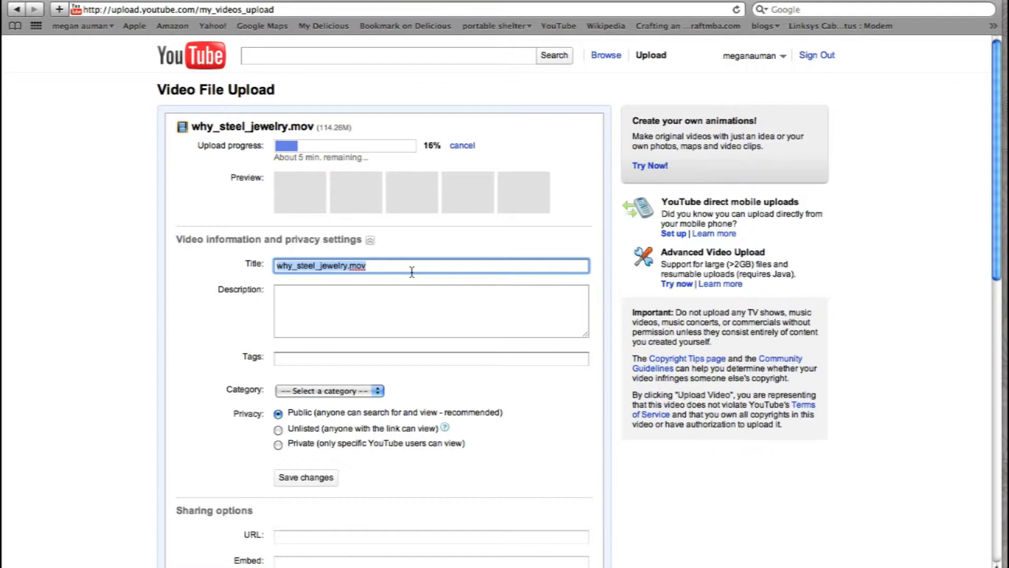
{"action": "type", "text": "by Megan Auman"}
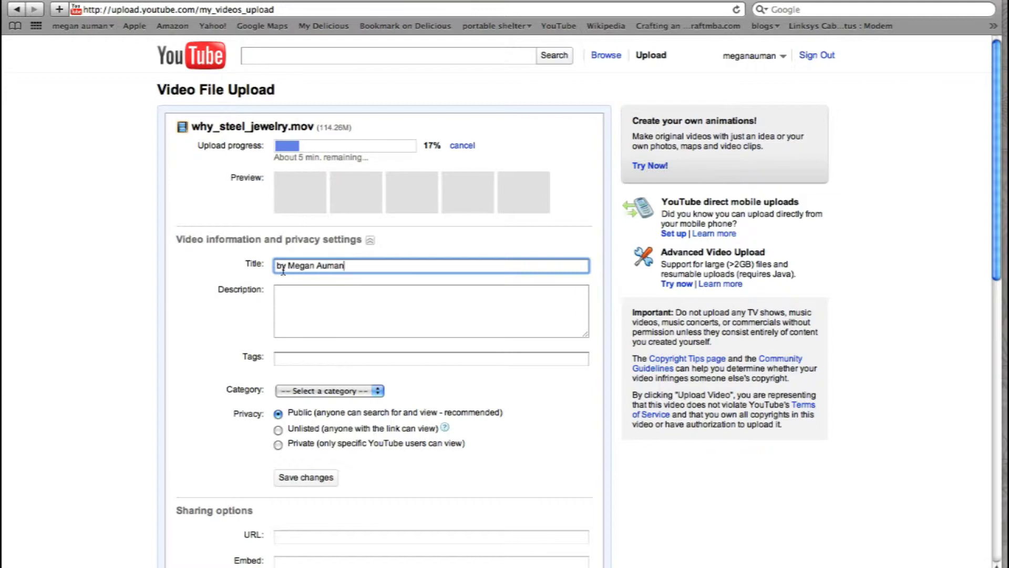
{"action": "key", "text": "BackSpace"}
{"action": "type", "text": "talks about why ste"}
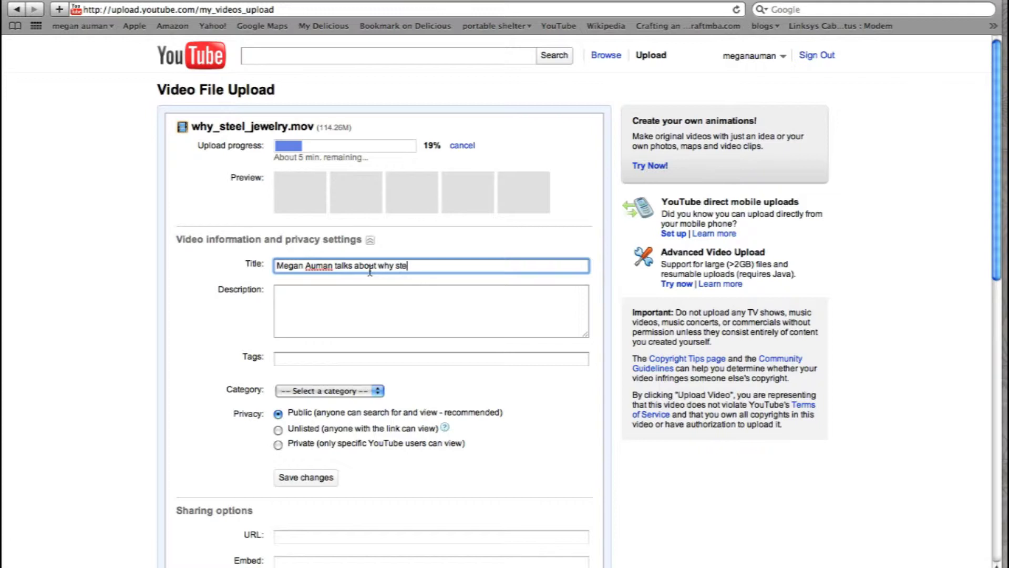
{"action": "type", "text": "el makes a great material for jewelry"}
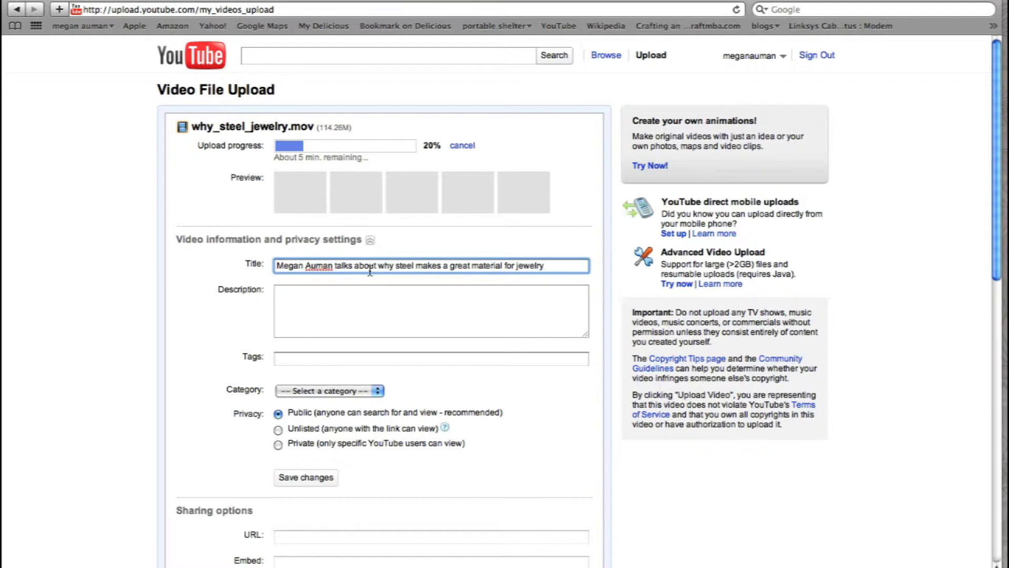
Step: Begin the description with the maker's full name followed by "talks about why steel makes a great material for jewelry"
{"action": "left_click", "coordinate": [368, 294]}
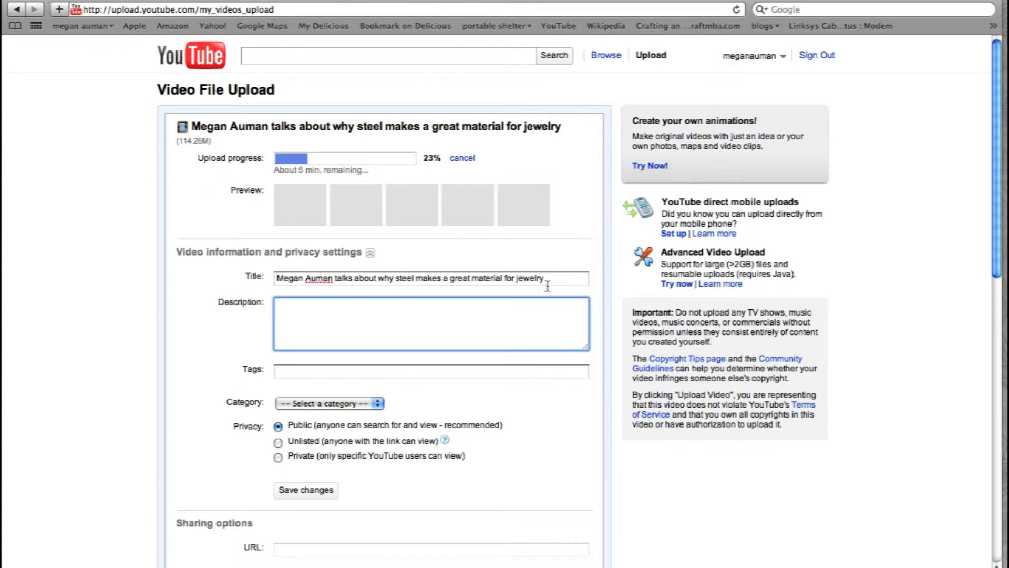
{"action": "type", "text": "Megan Auman talks "}
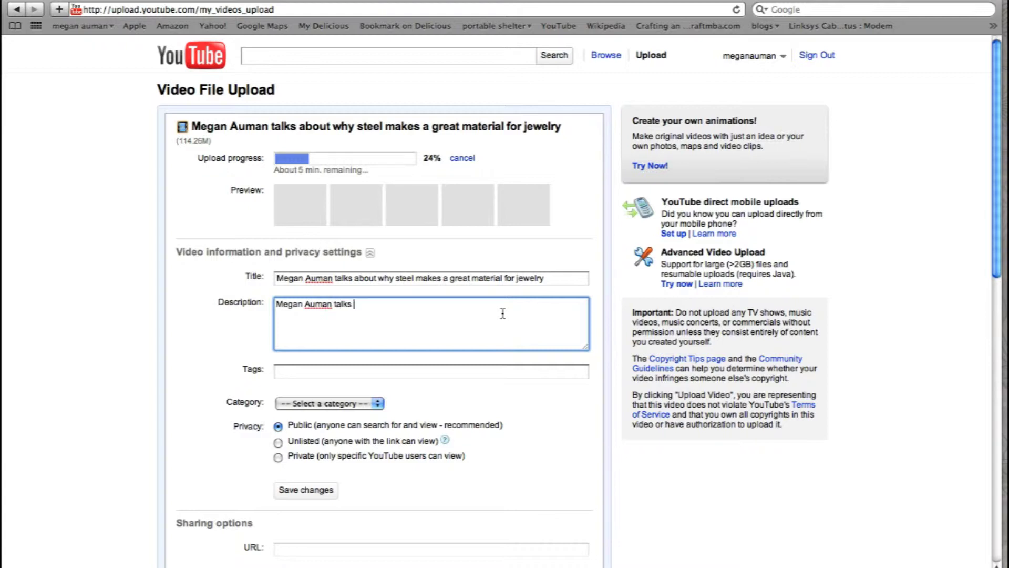
{"action": "type", "text": "about why steel makes a great mat"}
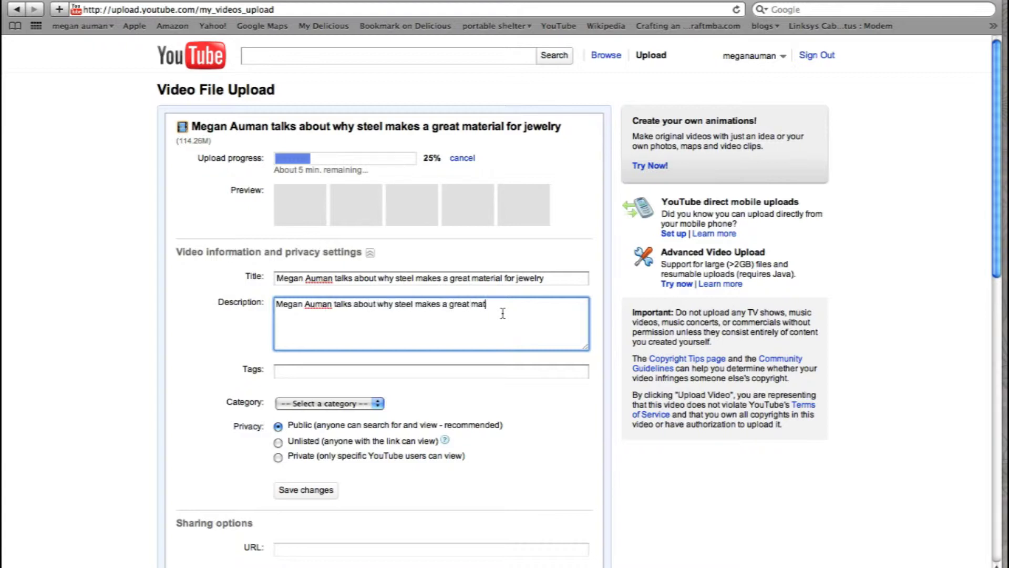
{"action": "type", "text": "erial for jewlery a"}
{"action": "key", "text": "BackSpace"}
{"action": "key", "text": "BackSpace"}
{"action": "key", "text": "BackSpace"}
{"action": "key", "text": "BackSpace"}
{"action": "key", "text": "BackSpace"}
{"action": "key", "text": "BackSpace"}
{"action": "type", "text": "erly"}
{"action": "key", "text": "BackSpace"}
{"action": "key", "text": "BackSpace"}
{"action": "key", "text": "BackSpace"}
{"action": "key", "text": "BackSpace"}
{"action": "type", "text": "elry -"}
{"action": "key", "text": "BackSpace"}
{"action": "key", "text": "BackSpace"}
{"action": "key", "text": "BackSpace"}
Step: Continue the description with ". It's lightweight, durable, and has a beautiful dark finish that holds up well over time."
{"action": "type", "text": ".  It's lightweight, durable, and"}
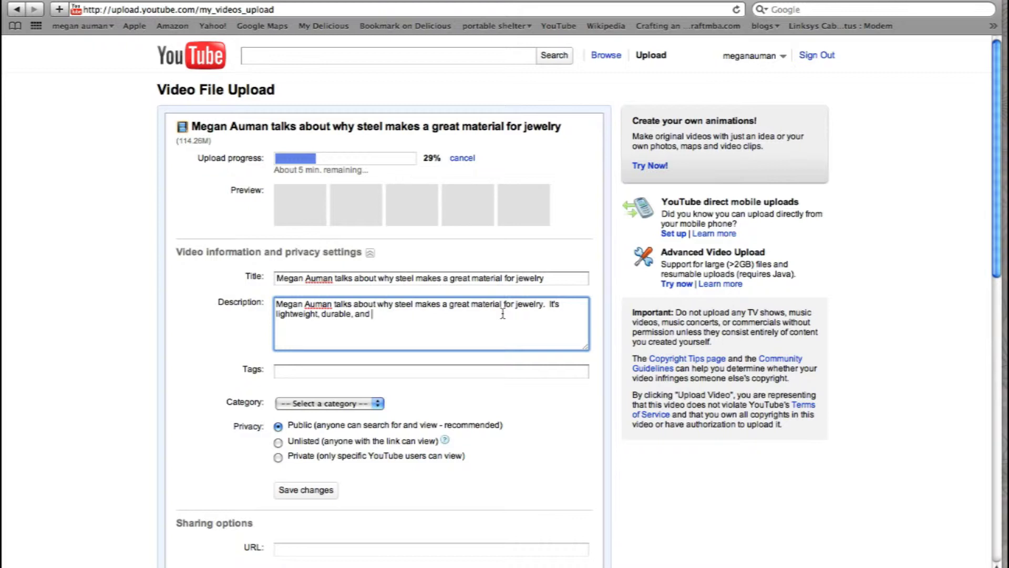
{"action": "type", "text": "develop"}
{"action": "key", "text": "BackSpace"}
{"action": "key", "text": "BackSpace"}
{"action": "key", "text": "BackSpace"}
{"action": "key", "text": "BackSpace"}
{"action": "key", "text": "BackSpace"}
{"action": "key", "text": "BackSpace"}
{"action": "key", "text": "BackSpace"}
{"action": "type", "text": "has a beautiful dark finish"}
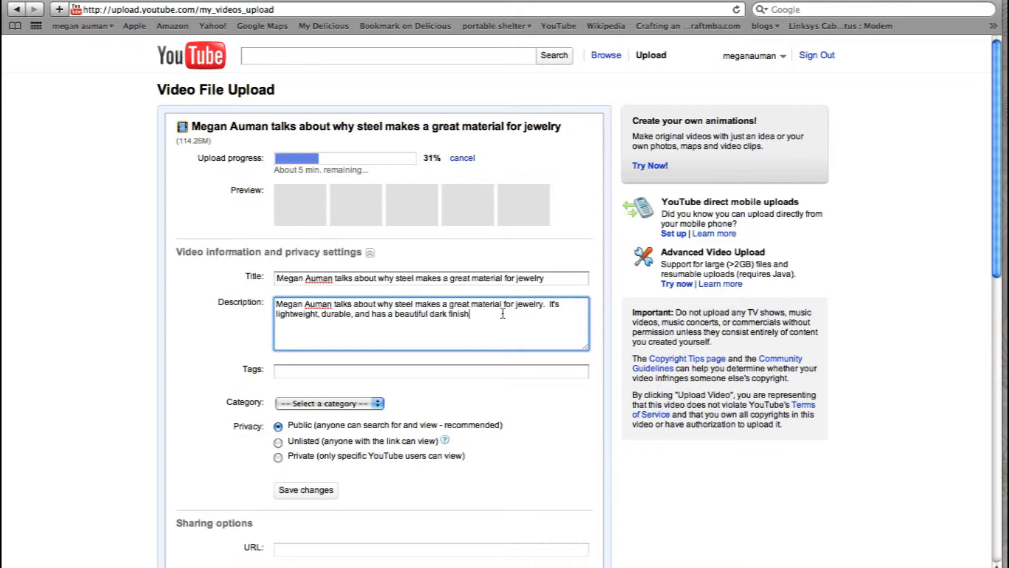
{"action": "type", "text": " that holds up well over time."}
{"action": "left_click", "coordinate": [401, 374]}
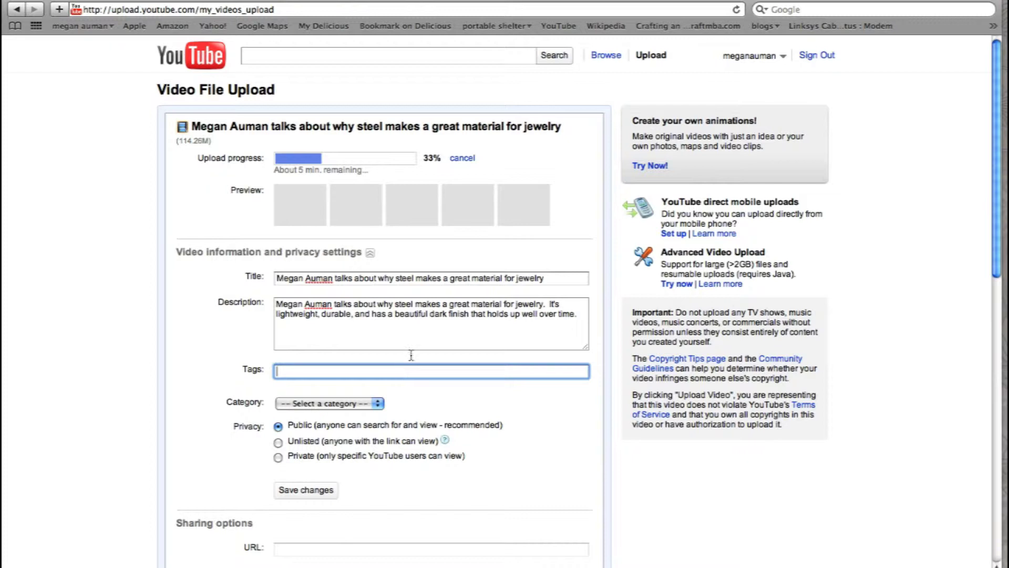
{"action": "left_click", "coordinate": [583, 315]}
{"action": "key", "text": "Return"}
{"action": "key", "text": "Return"}
{"action": "type", "text": "http://sh"}
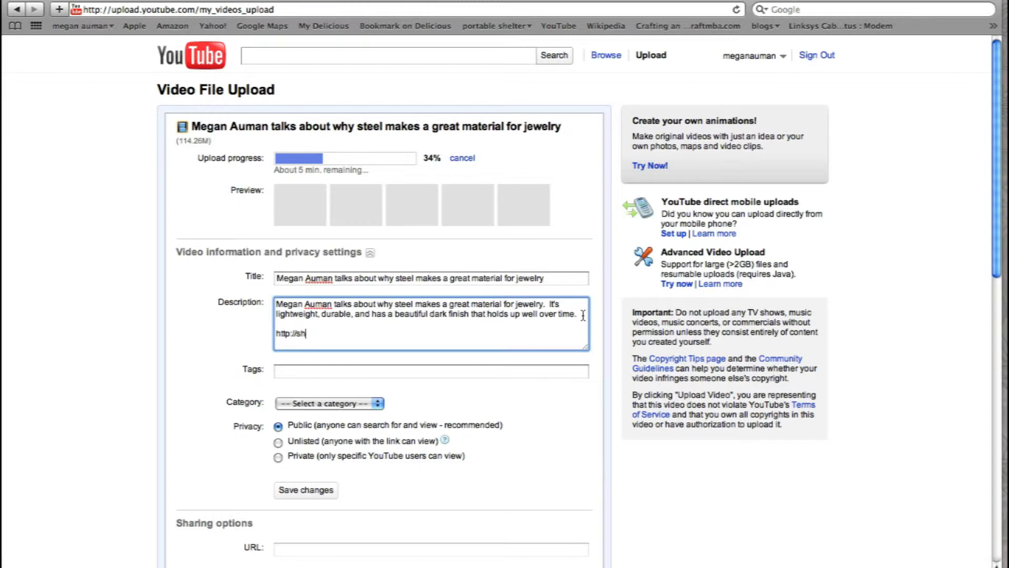
{"action": "type", "text": "op.meganauman.com"}
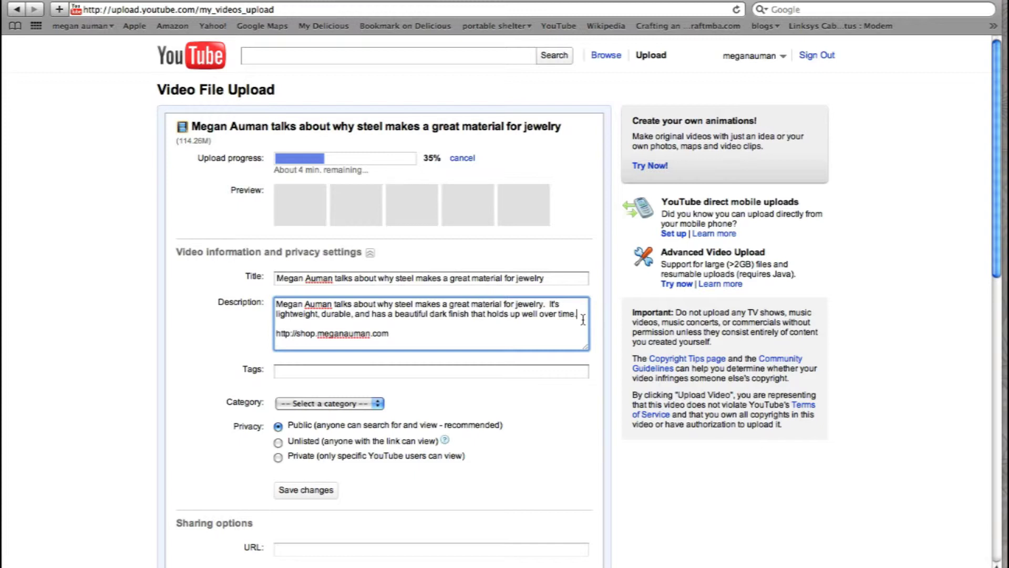
{"action": "left_click", "coordinate": [583, 320]}
Step: Open the online shop in a new browser tab, go to its steel leaves collection and copy that page's address
{"action": "key", "text": "super+t"}
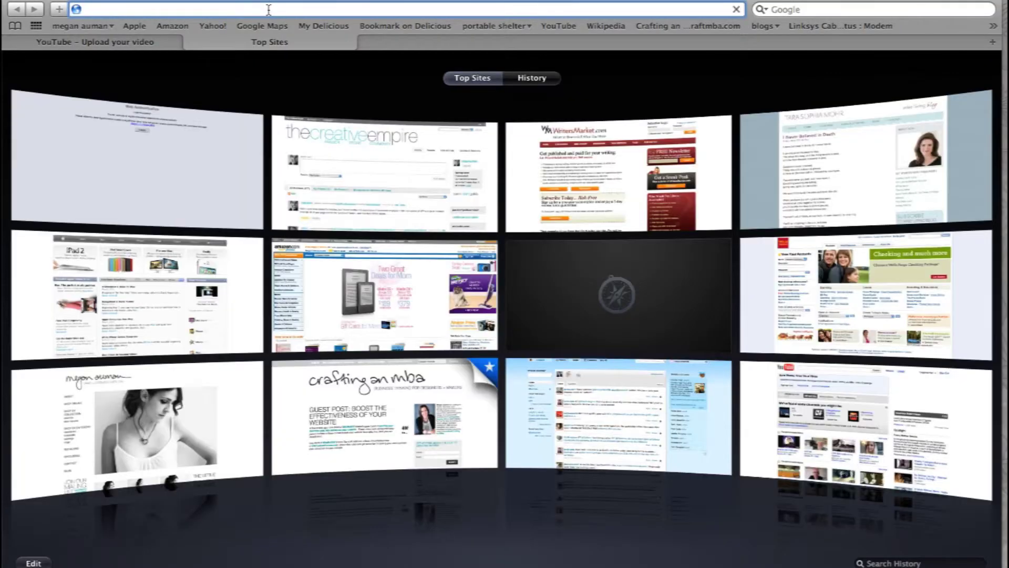
{"action": "type", "text": "shop.meganauman.com/"}
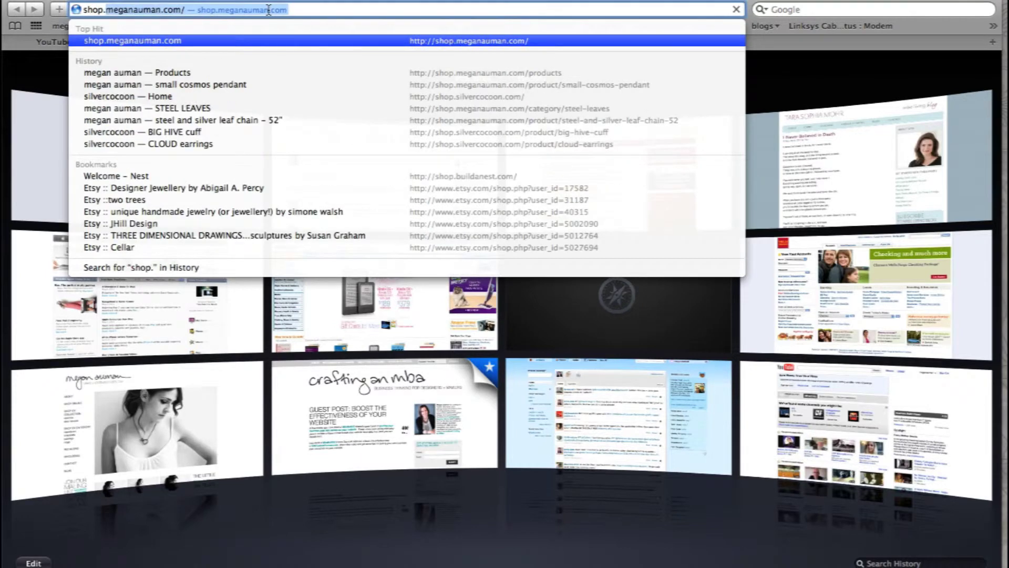
{"action": "key", "text": "Return"}
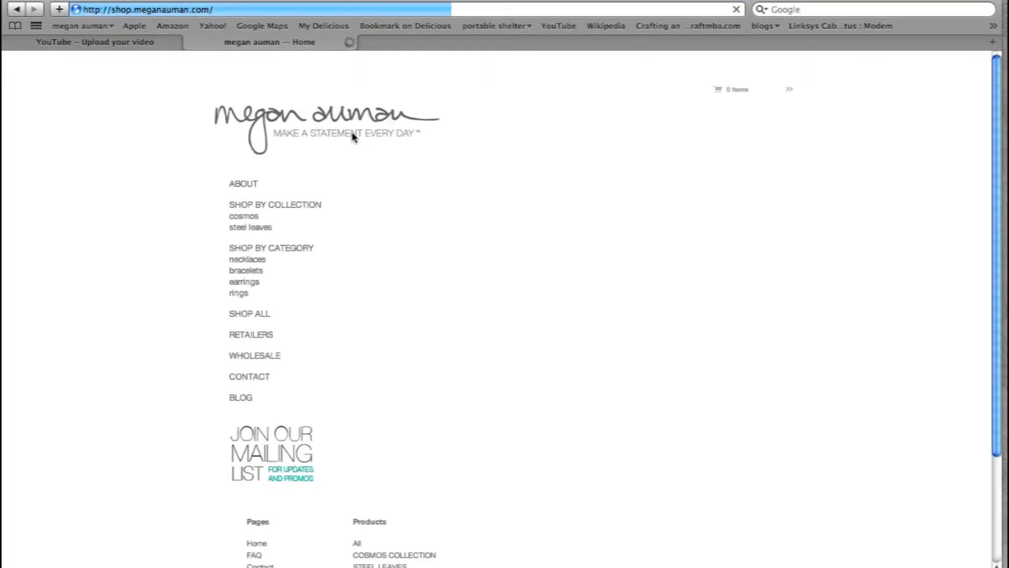
{"action": "left_click", "coordinate": [252, 228]}
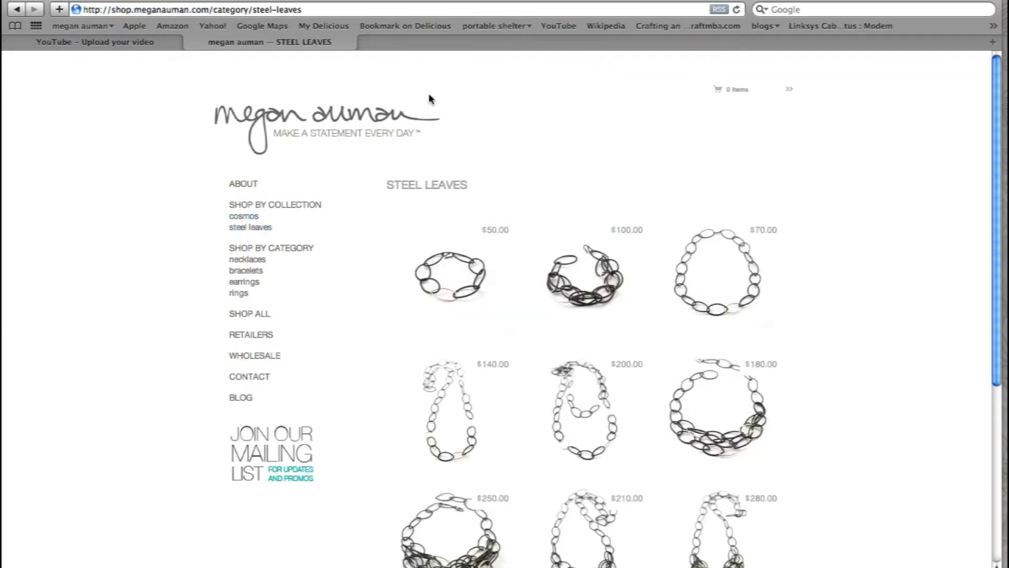
{"action": "left_click", "coordinate": [77, 11]}
{"action": "key", "text": "super+c"}
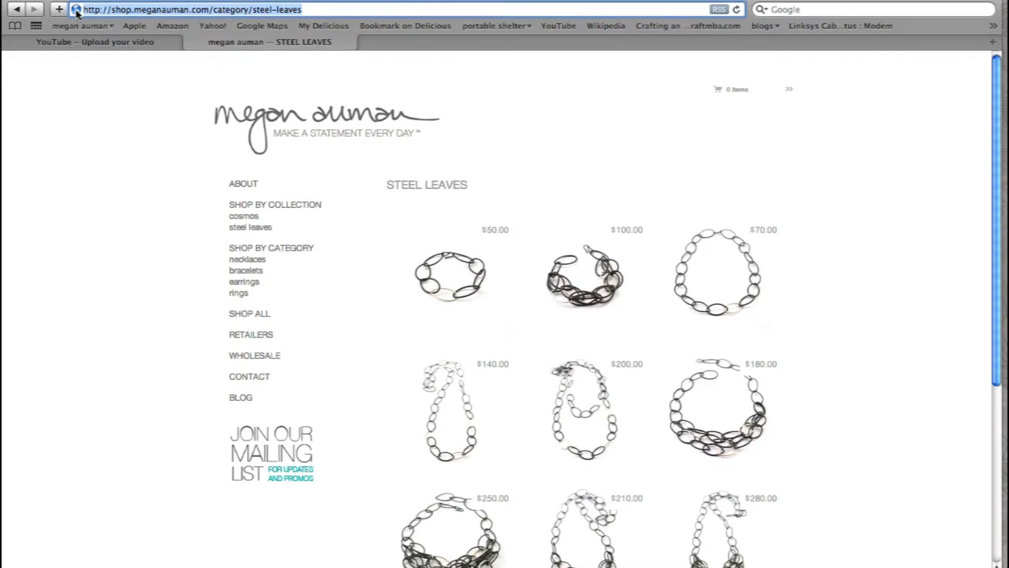
Step: Back on the video upload page, replace the shop link in the description with the copied steel leaves collection address
{"action": "left_click", "coordinate": [129, 43]}
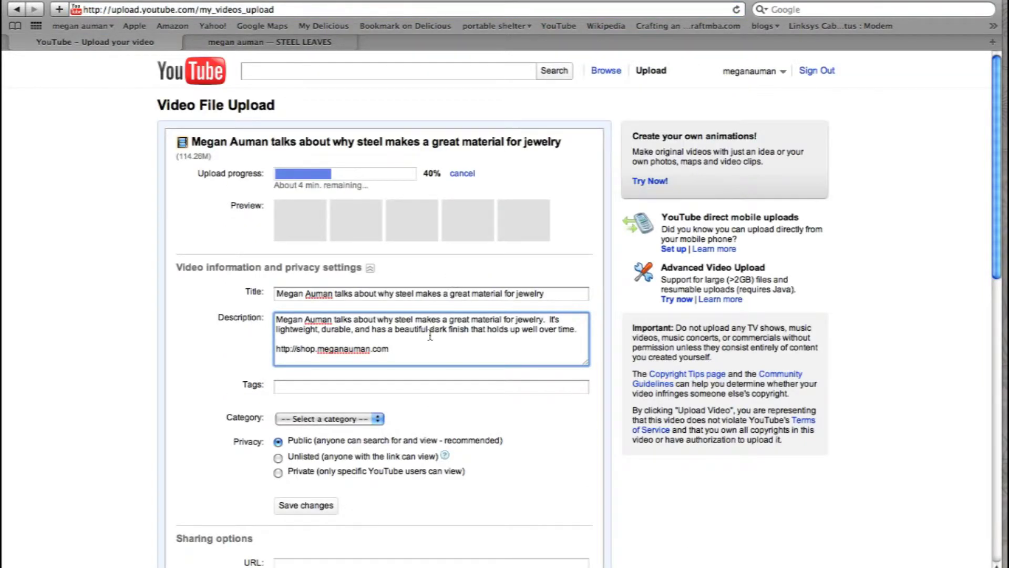
{"action": "left_click_drag", "start_coordinate": [424, 348], "coordinate": [277, 352]}
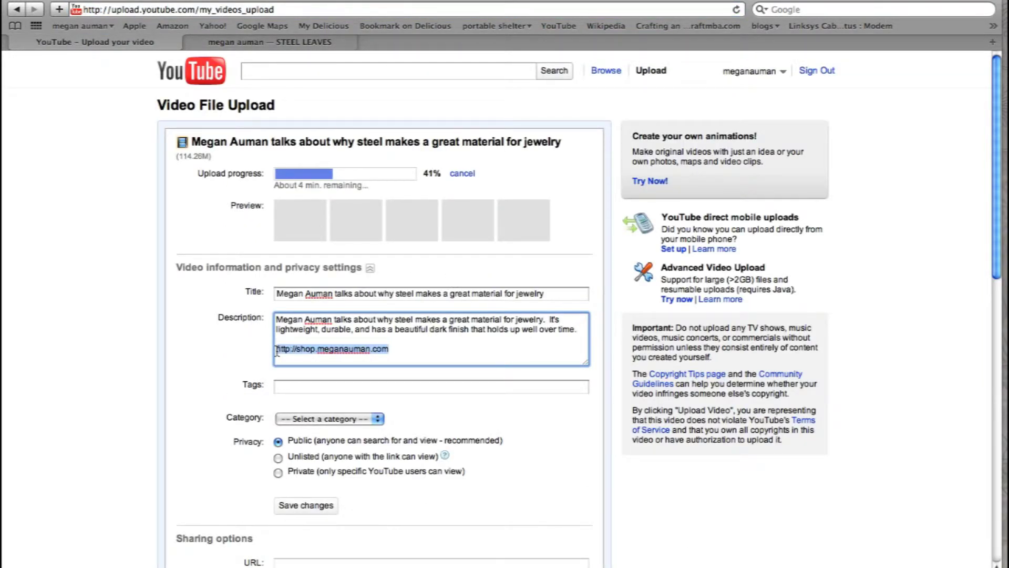
{"action": "key", "text": "super+v"}
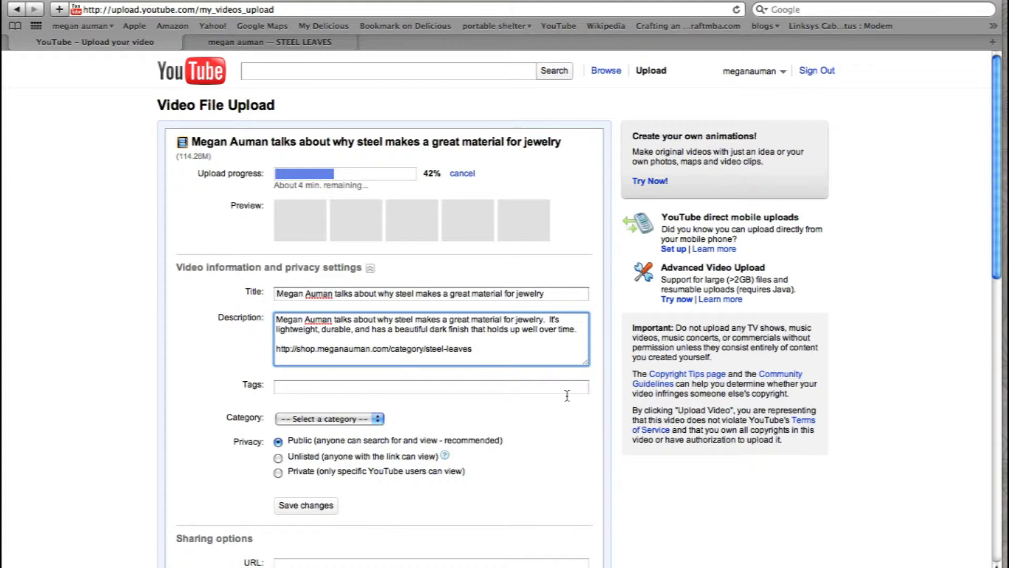
Step: Enter the maker's first and last name as tags, followed by the full name written as one word
{"action": "left_click", "coordinate": [566, 388]}
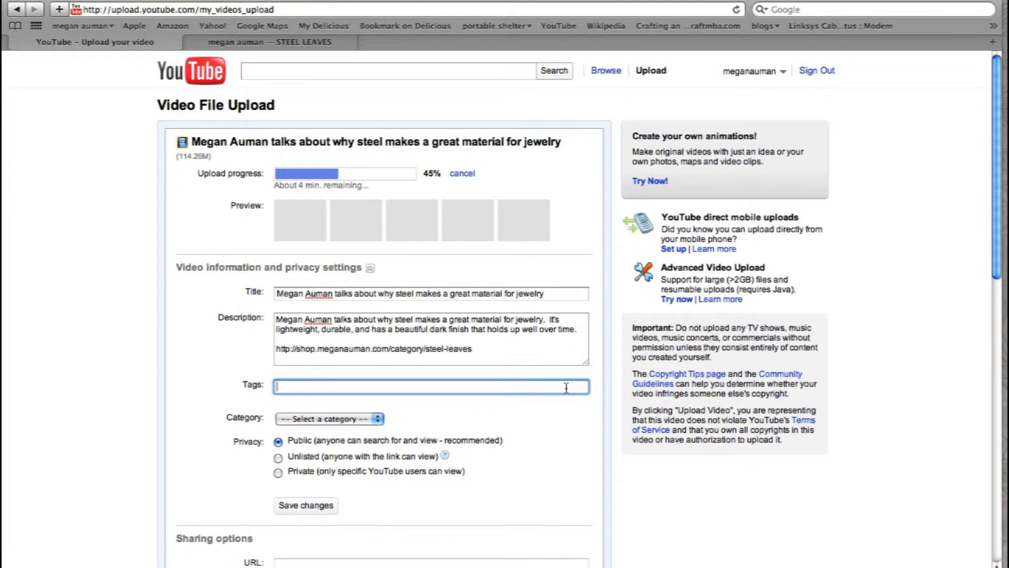
{"action": "type", "text": "megan auman "}
{"action": "type", "text": "steel"}
{"action": "key", "text": "BackSpace"}
{"action": "key", "text": "BackSpace"}
{"action": "key", "text": "BackSpace"}
{"action": "key", "text": "BackSpace"}
{"action": "key", "text": "BackSpace"}
{"action": "type", "text": "meganauman"}
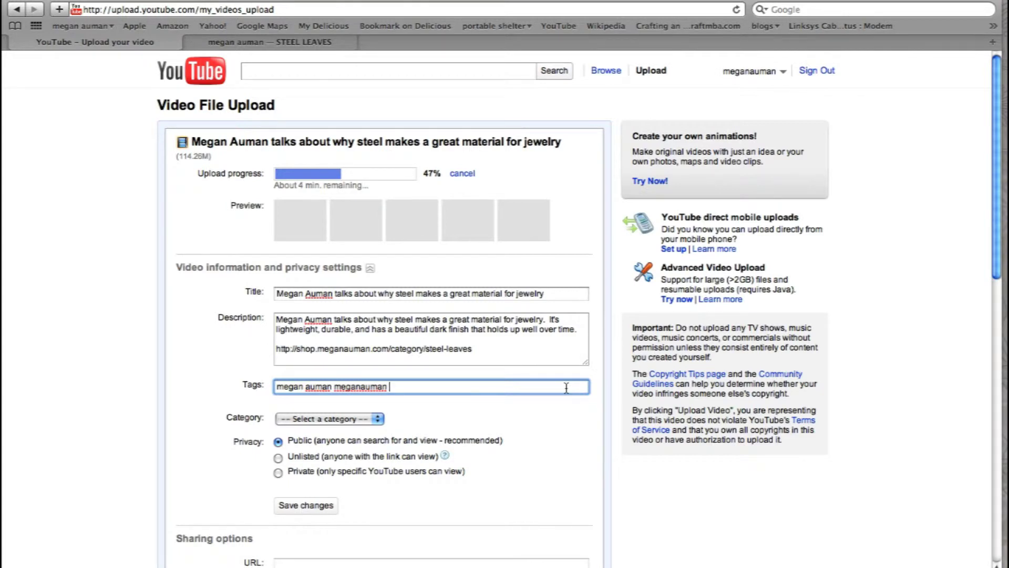
Step: Separate the first-name and last-name tags with commas and insert the spaced full name as another tag before the joined one
{"action": "left_click", "coordinate": [301, 392]}
{"action": "type", "text": ","}
{"action": "key", "text": "Right"}
{"action": "key", "text": "Right"}
{"action": "key", "text": "Right"}
{"action": "key", "text": "Right"}
{"action": "key", "text": "Right"}
{"action": "type", "text": ", megan auman,"}
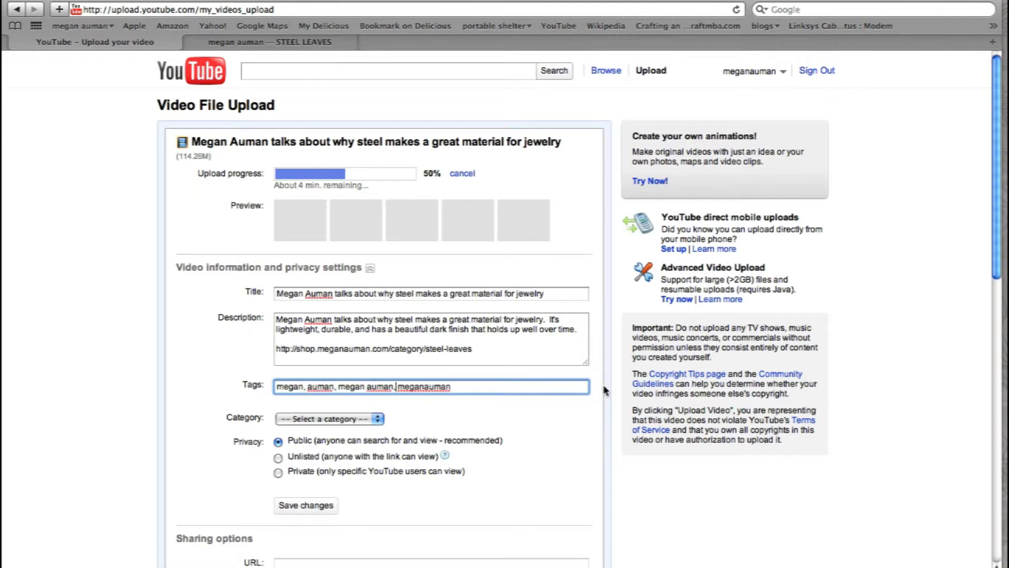
Step: Append the tags steel, jewelry, necklace, material, earrings, bracelet, craft and jewellery, separated by commas
{"action": "left_click", "coordinate": [501, 392]}
{"action": "type", "text": ", steel, jewelry, necklace, material, earrings, "}
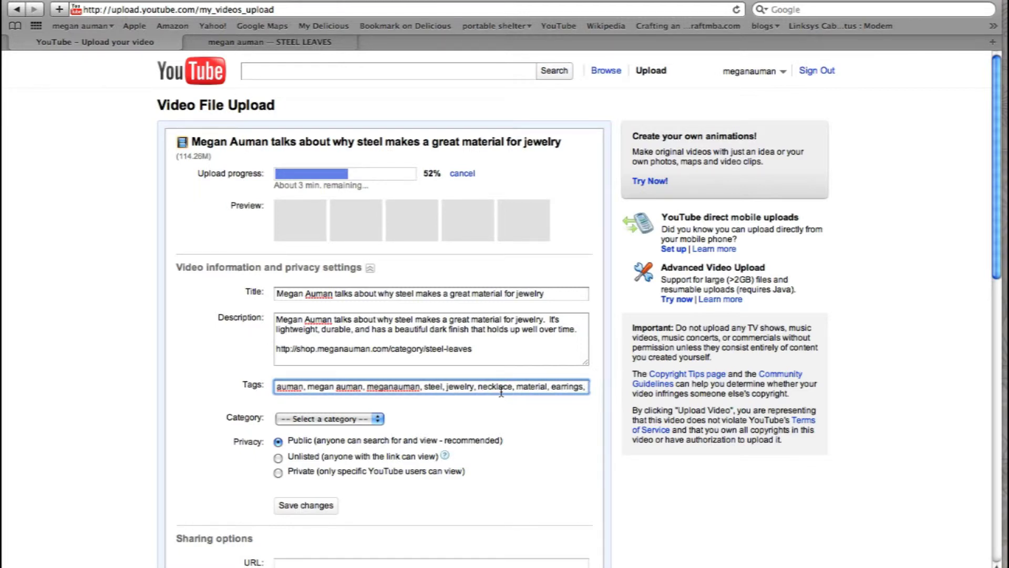
{"action": "type", "text": "bracelet, "}
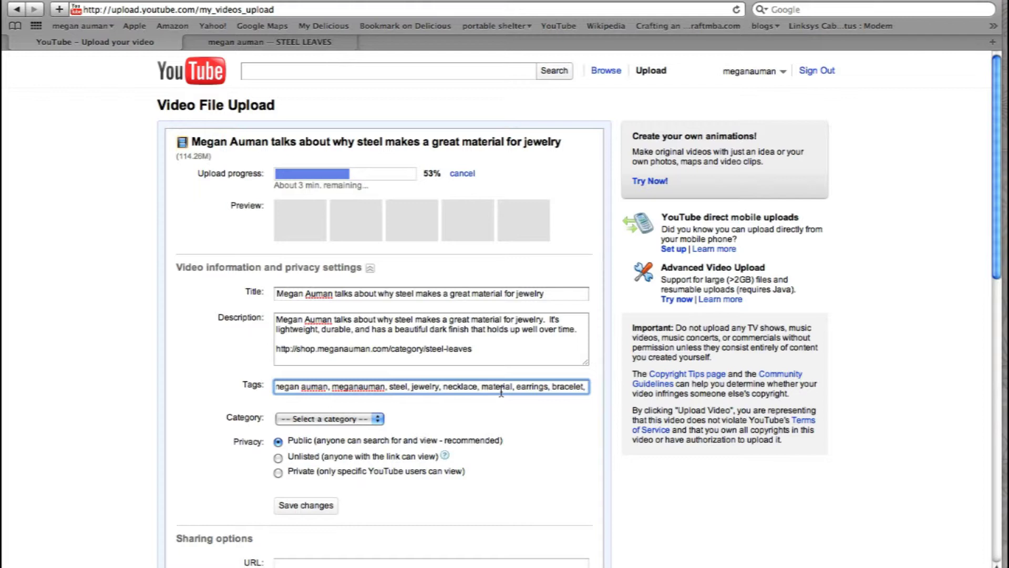
{"action": "type", "text": "craft,"}
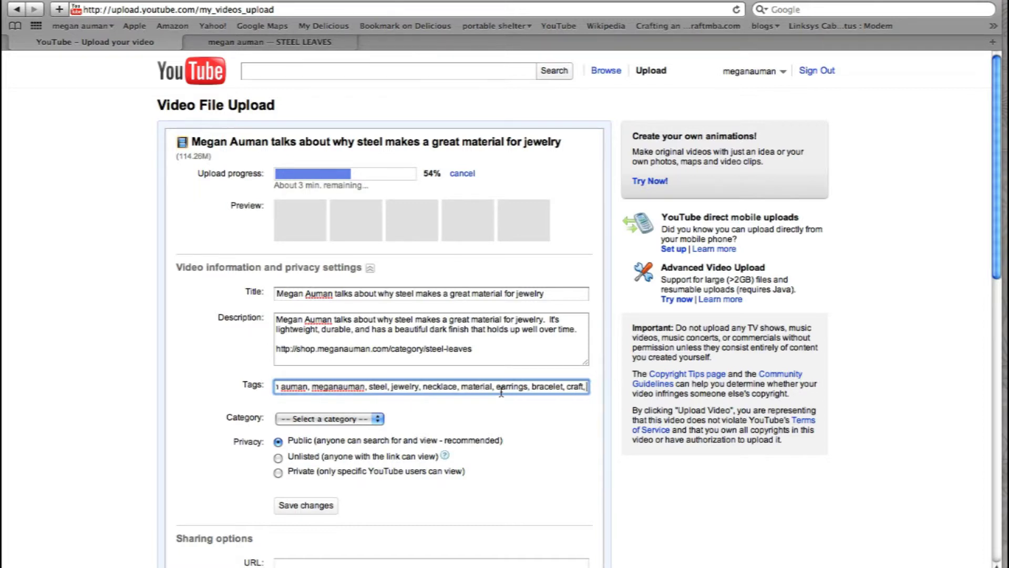
{"action": "key", "text": "BackSpace"}
{"action": "key", "text": "BackSpace"}
{"action": "key", "text": "BackSpace"}
{"action": "key", "text": "BackSpace"}
{"action": "key", "text": "BackSpace"}
{"action": "key", "text": "BackSpace"}
{"action": "key", "text": "BackSpace"}
{"action": "type", "text": "craft, jewel"}
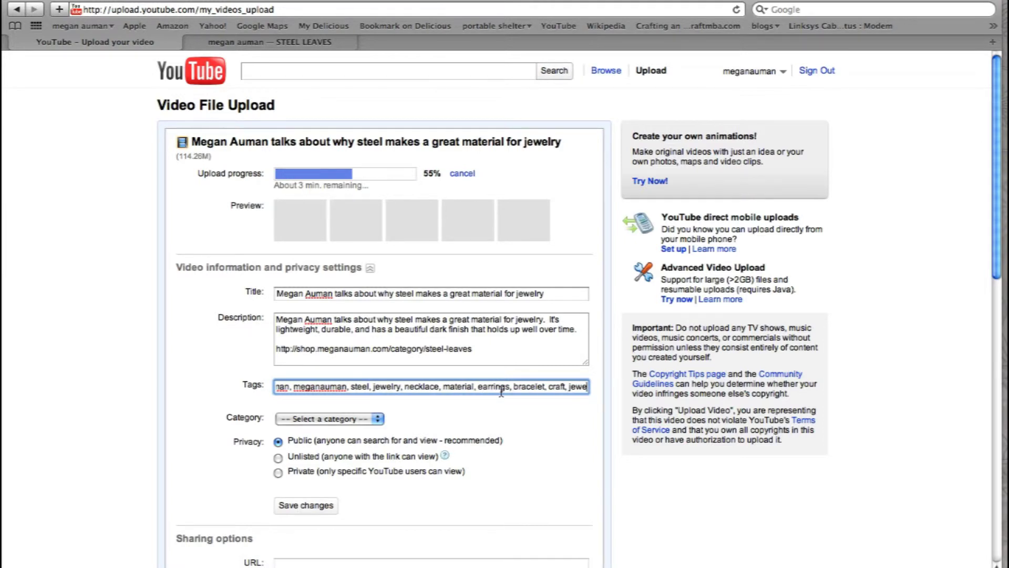
{"action": "type", "text": "ler"}
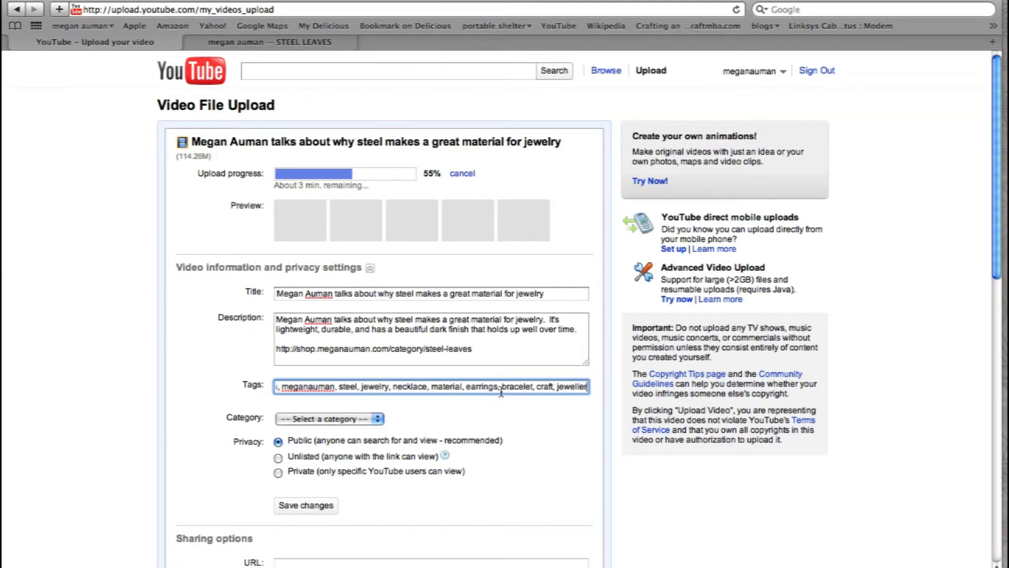
{"action": "type", "text": "y,"}
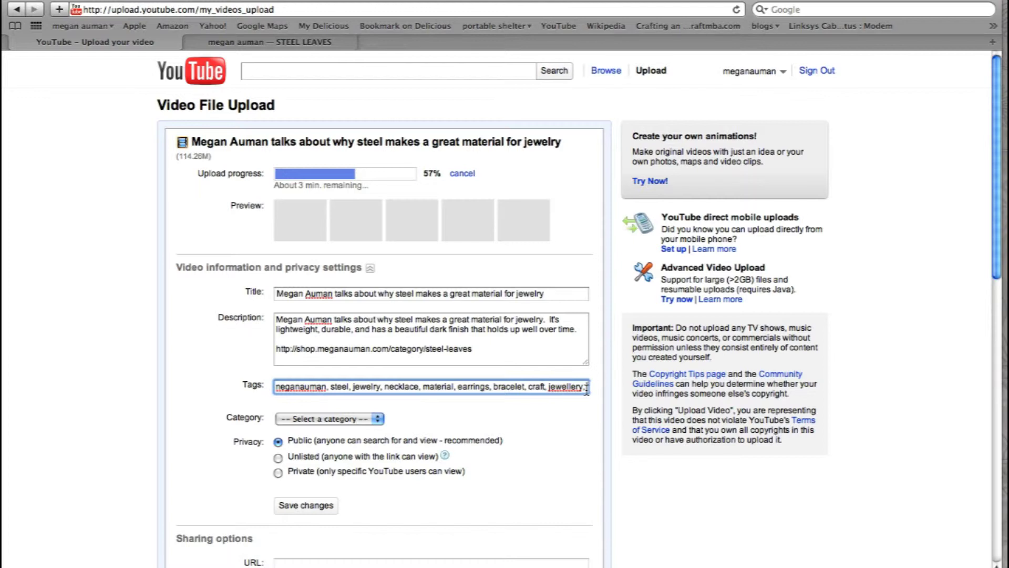
Step: Append the tags make a statement, statement jewelry and heirloom to the tag list, separated by commas
{"action": "type", "text": "make a"}
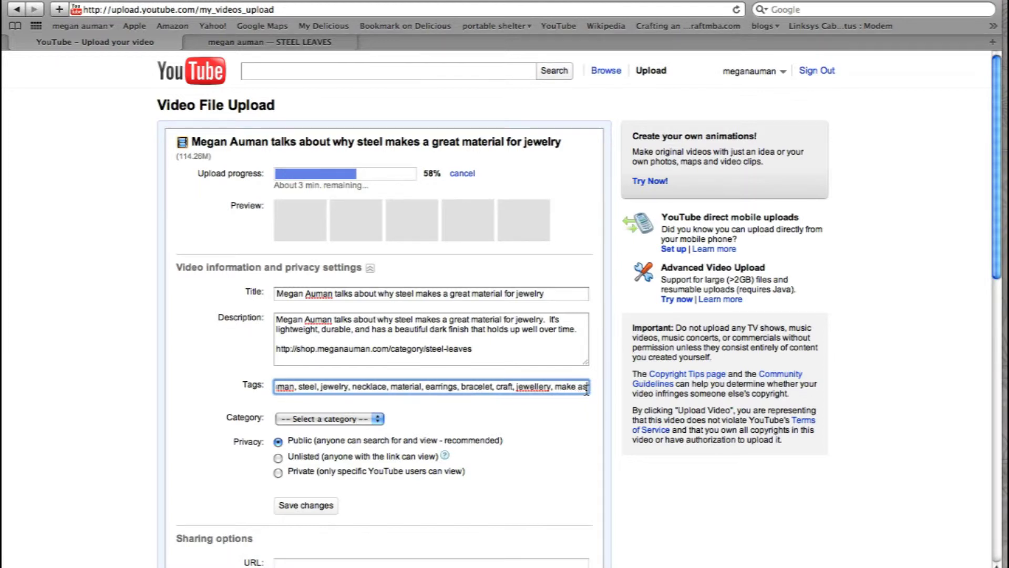
{"action": "type", "text": " statement"}
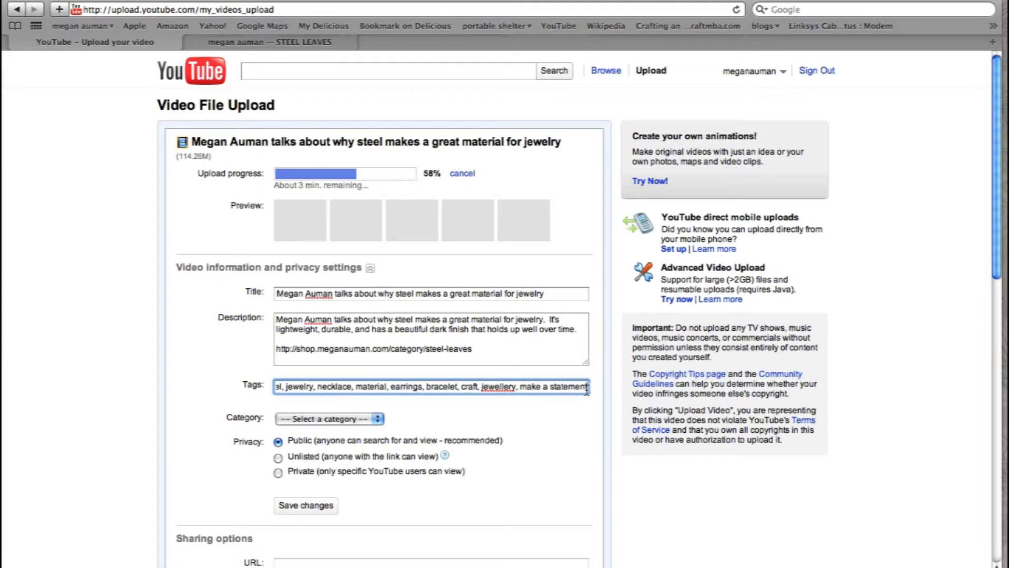
{"action": "type", "text": ", statement"}
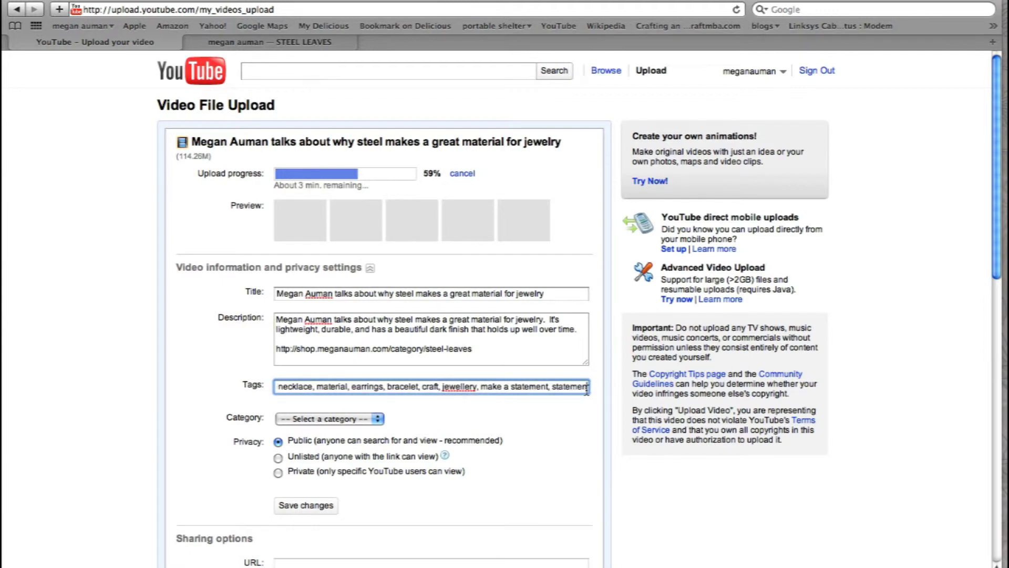
{"action": "type", "text": " jewelry,"}
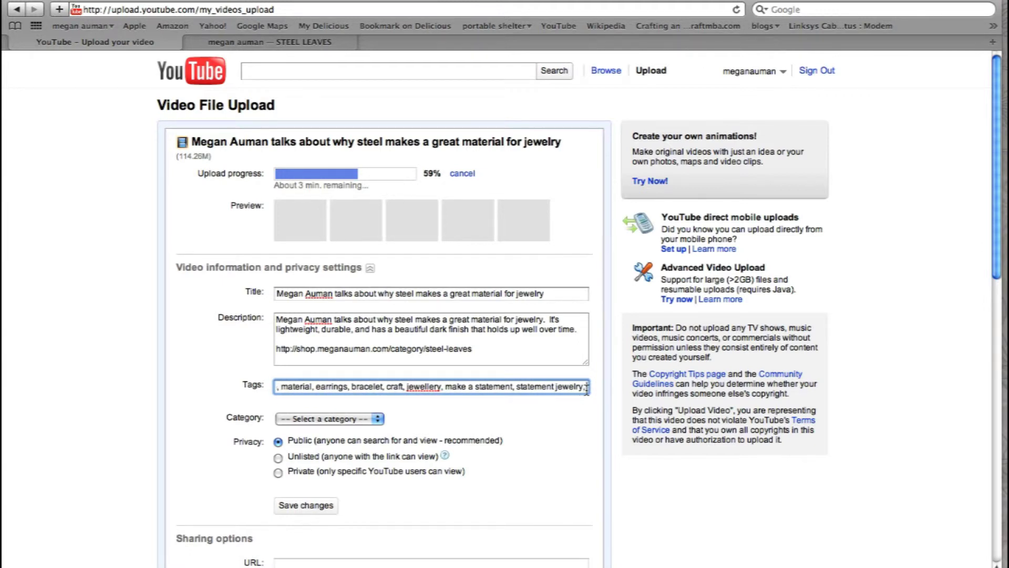
{"action": "type", "text": " heirloom"}
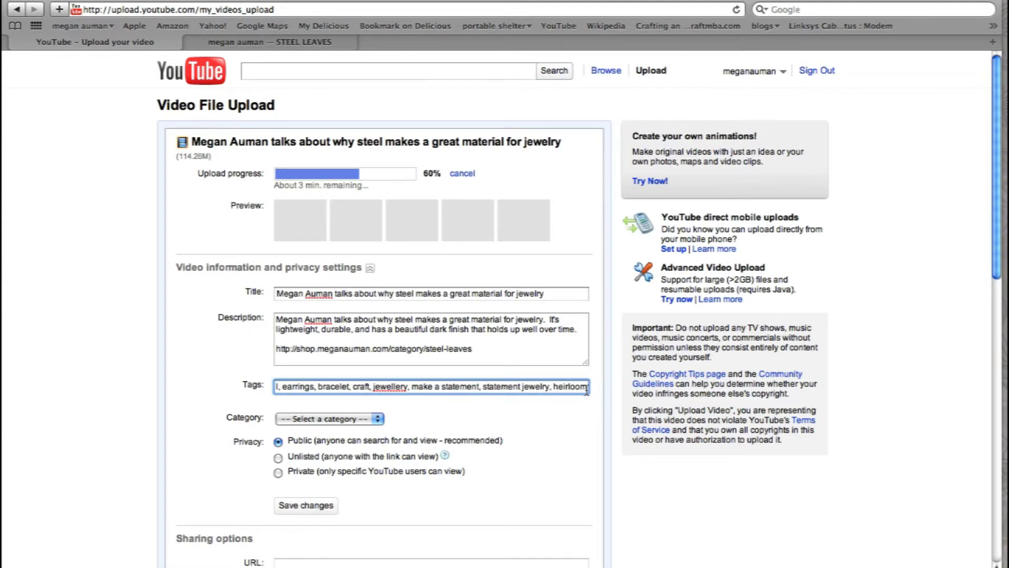
{"action": "type", "text": ","}
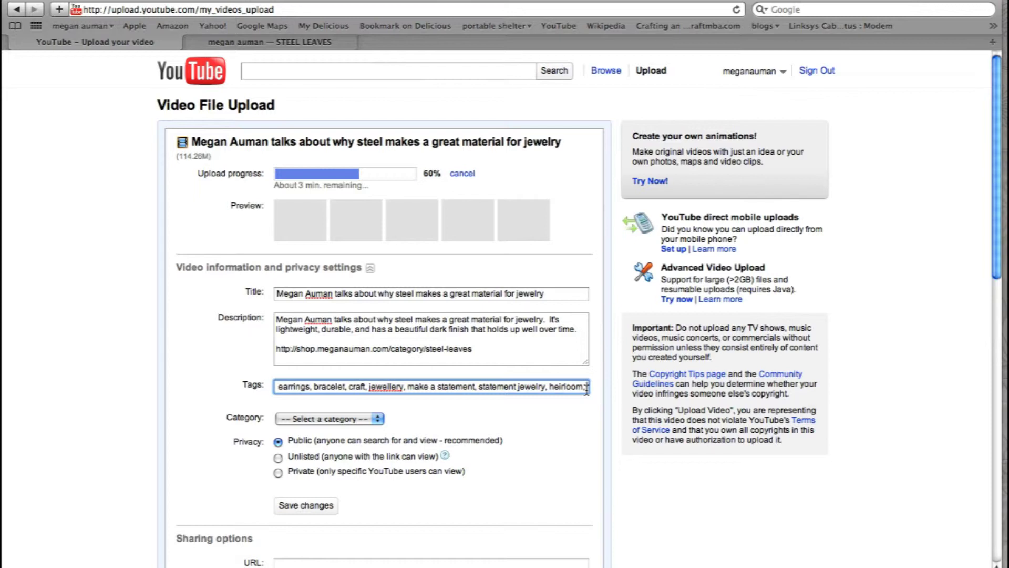
Step: Add pennsylvania, jeweler and craftMBA at the end of the video's tags, separated by commas
{"action": "type", "text": " penns"}
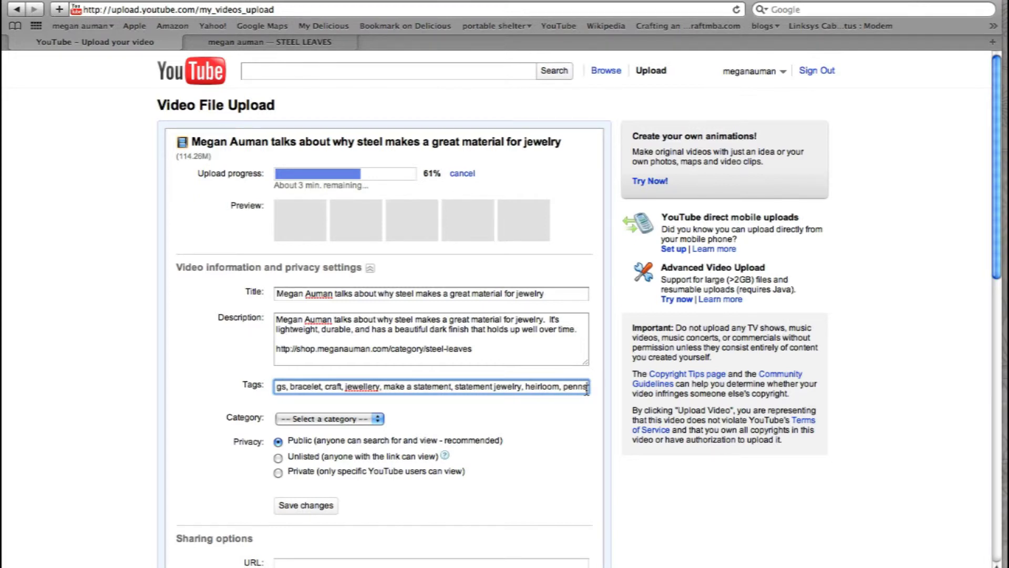
{"action": "type", "text": "ylvania"}
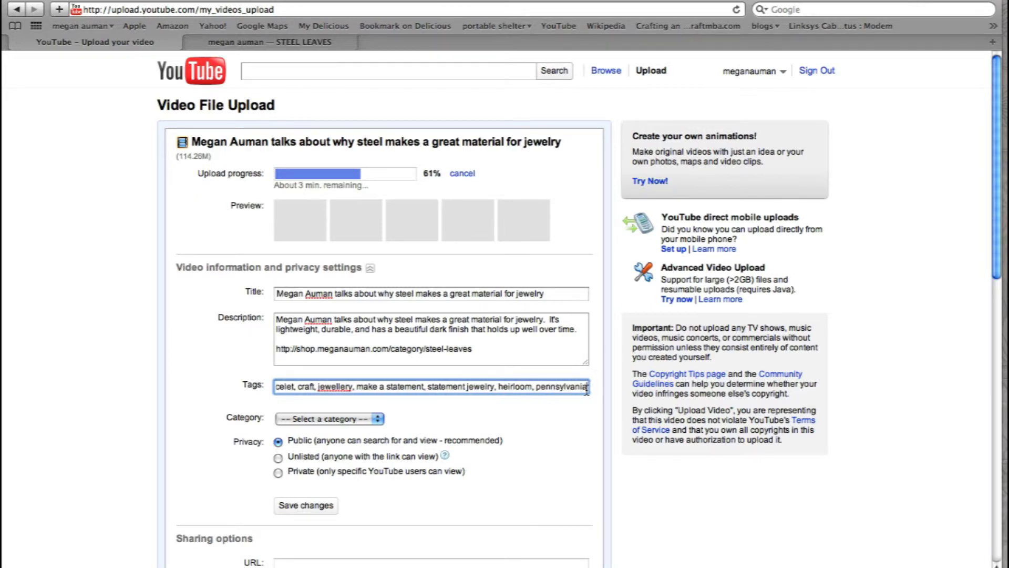
{"action": "type", "text": ", jeweler"}
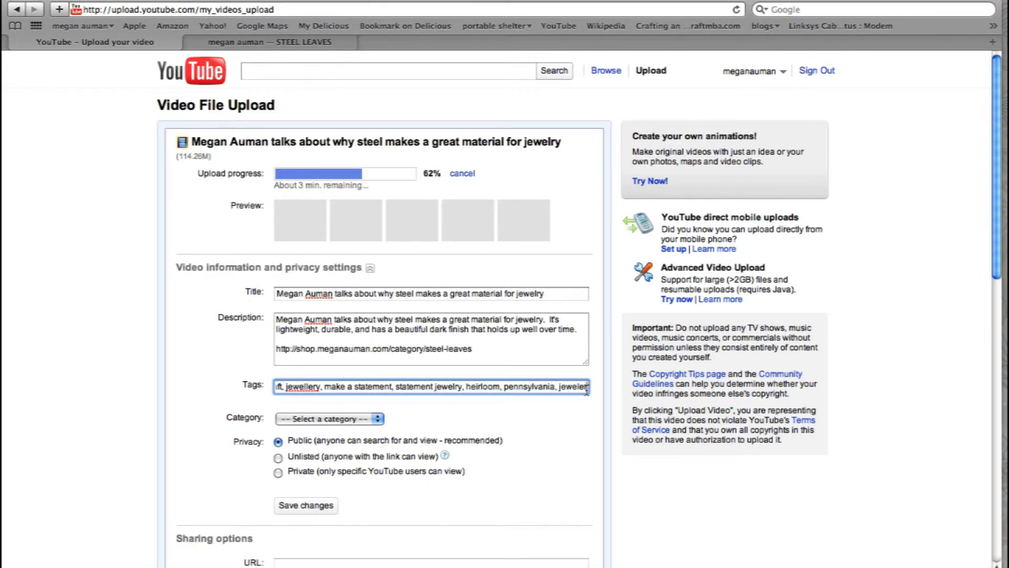
{"action": "type", "text": ","}
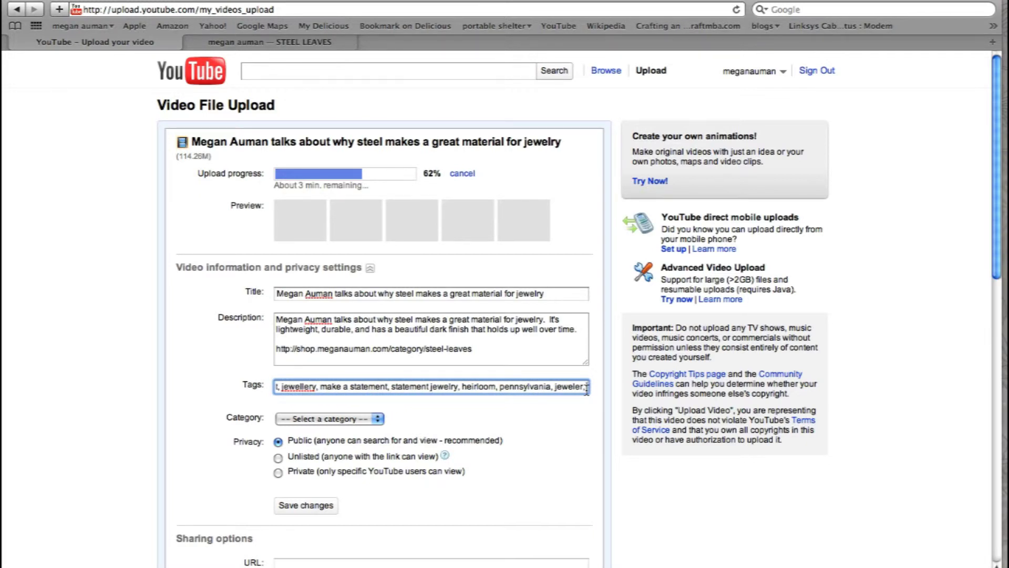
{"action": "type", "text": " craftMBA"}
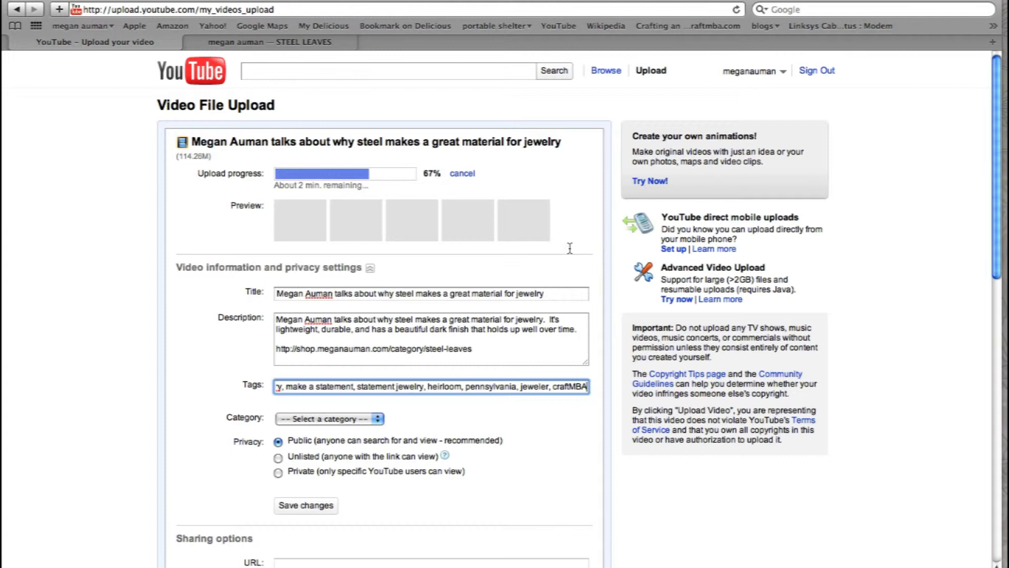
Step: Replace the video title with "Why Steel Jewelry by" followed by the maker's full name
{"action": "left_click", "coordinate": [561, 294]}
{"action": "left_click_drag", "start_coordinate": [561, 294], "coordinate": [275, 294]}
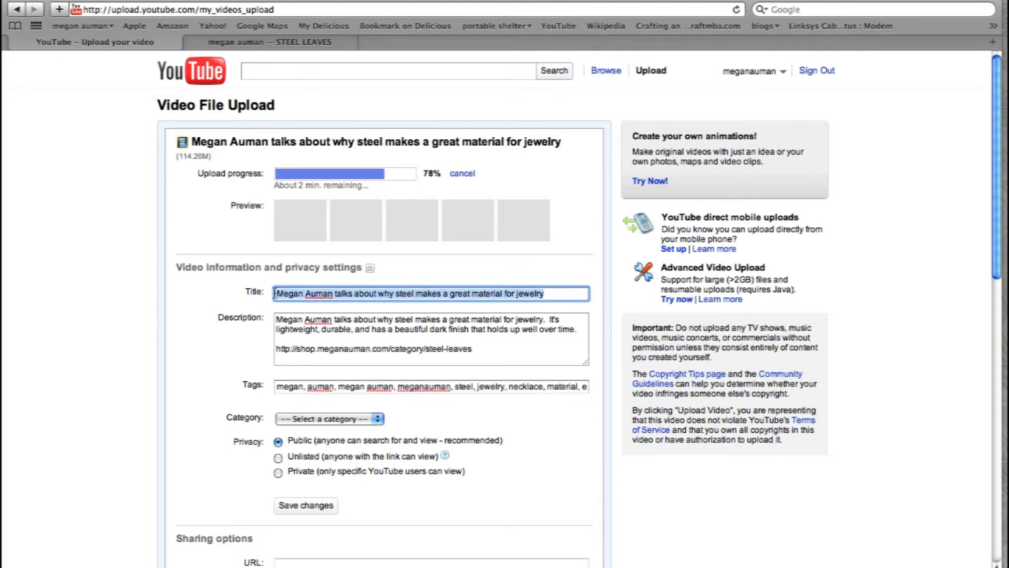
{"action": "type", "text": "Why"}
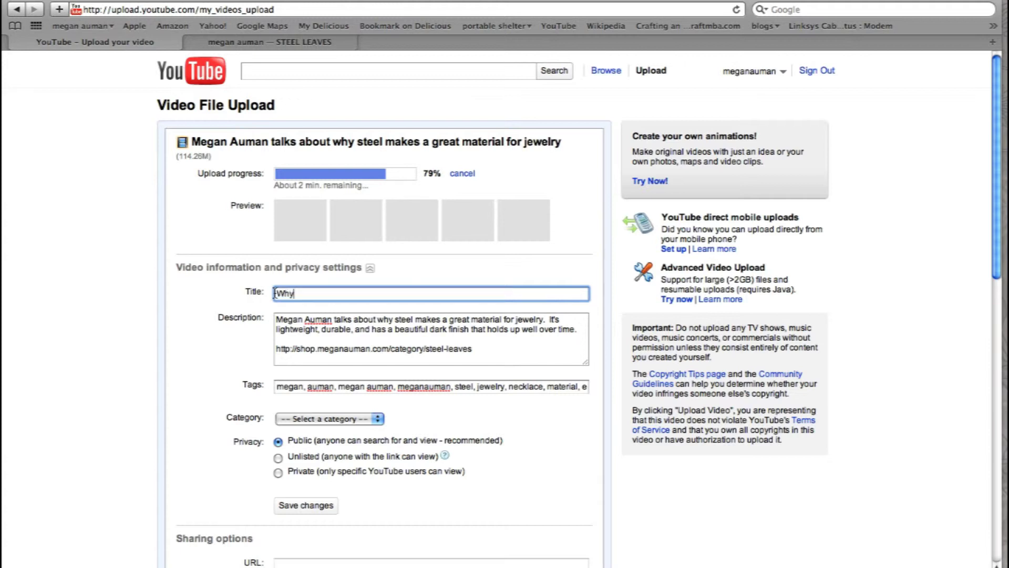
{"action": "type", "text": " Steel Jewelry by Megan Auman"}
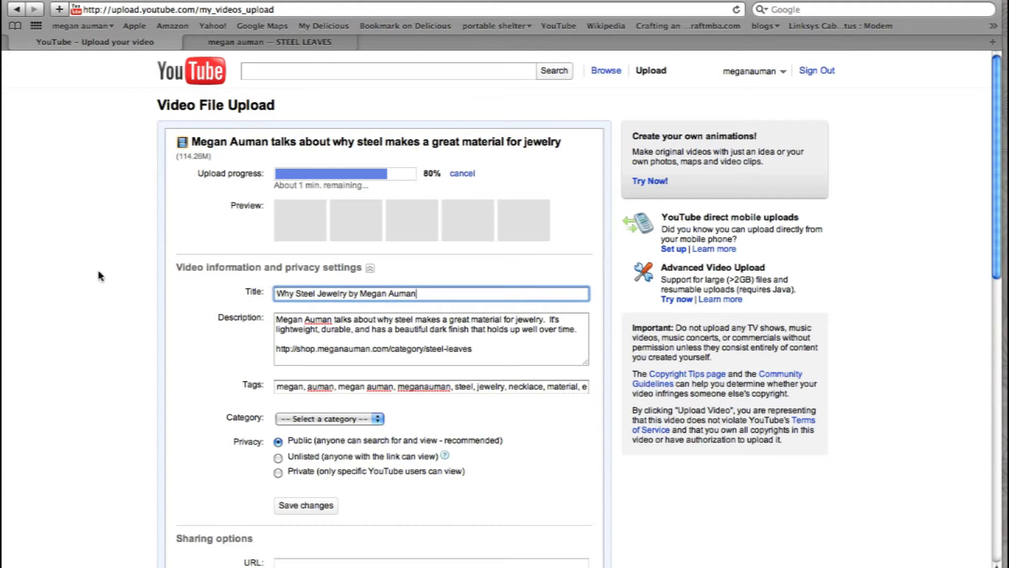
Step: Set the video's category to Howto & Style and save the video information changes
{"action": "scroll", "coordinate": [129, 323], "scroll_direction": "down", "scroll_amount": 2}
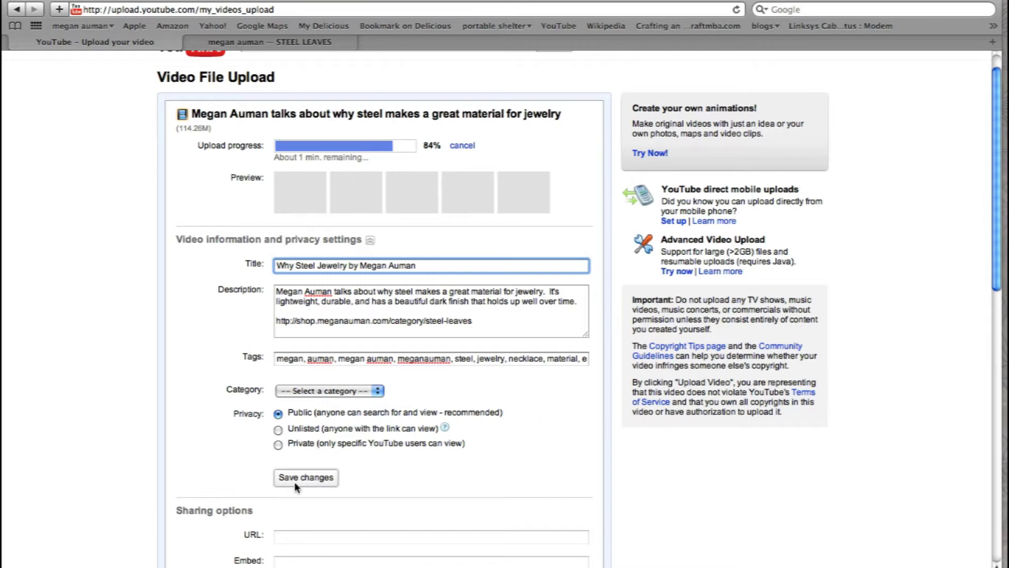
{"action": "scroll", "coordinate": [200, 434], "scroll_direction": "down", "scroll_amount": 4}
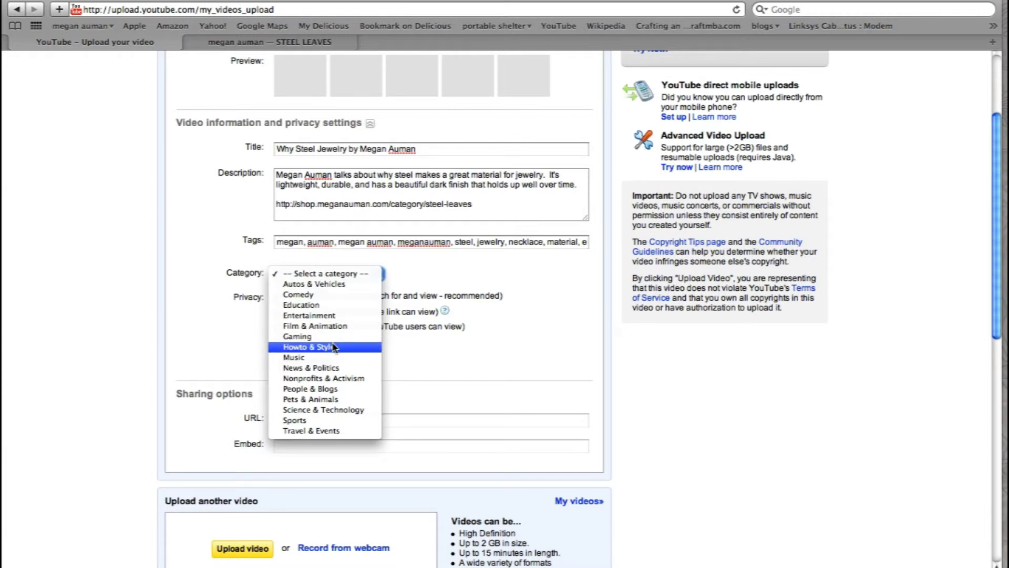
{"action": "left_click", "coordinate": [368, 347]}
{"action": "scroll", "coordinate": [488, 321], "scroll_direction": "up", "scroll_amount": 3}
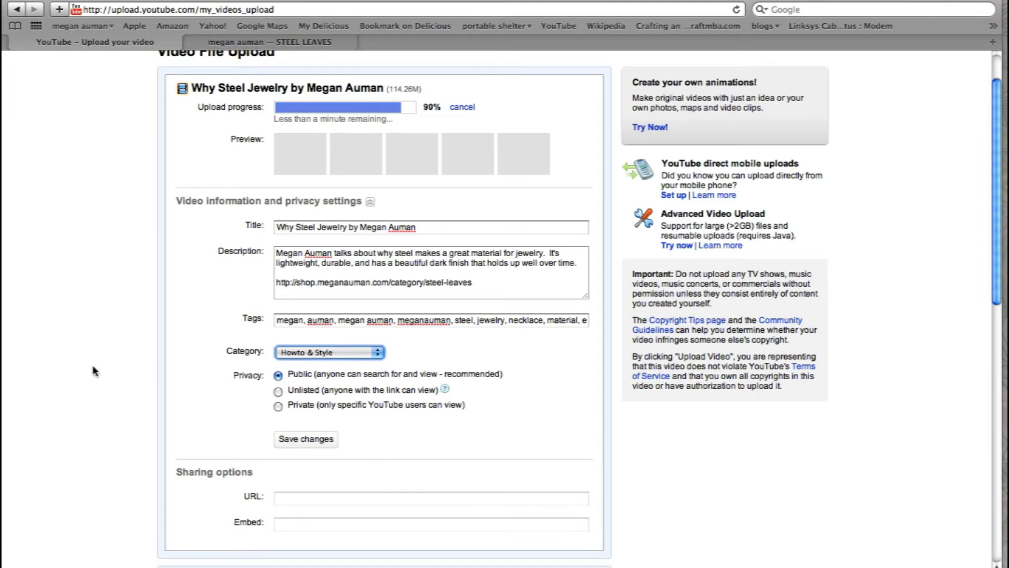
{"action": "left_click", "coordinate": [298, 441]}
{"action": "scroll", "coordinate": [126, 288], "scroll_direction": "up", "scroll_amount": 2}
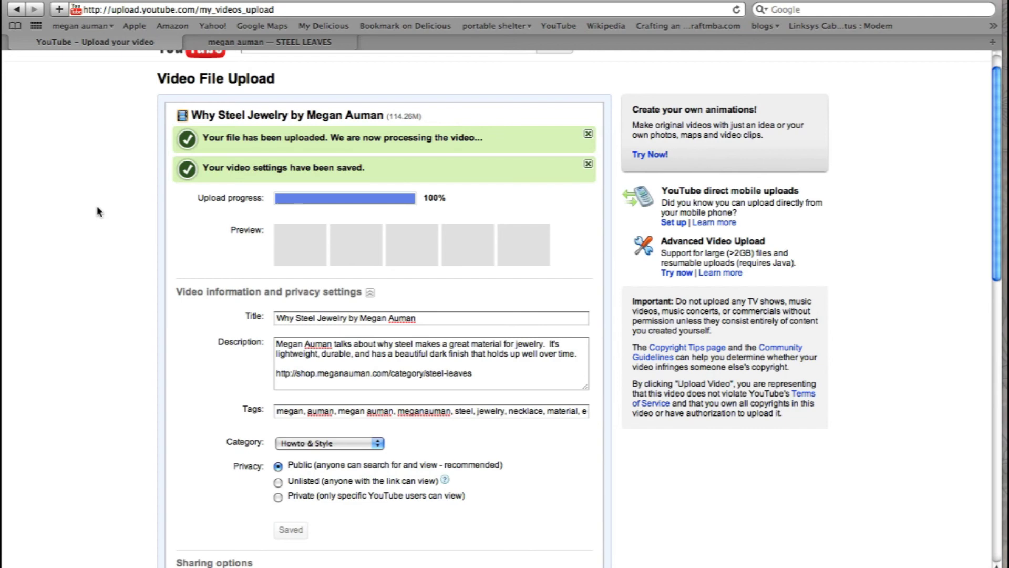
{"action": "scroll", "coordinate": [107, 210], "scroll_direction": "down", "scroll_amount": 5}
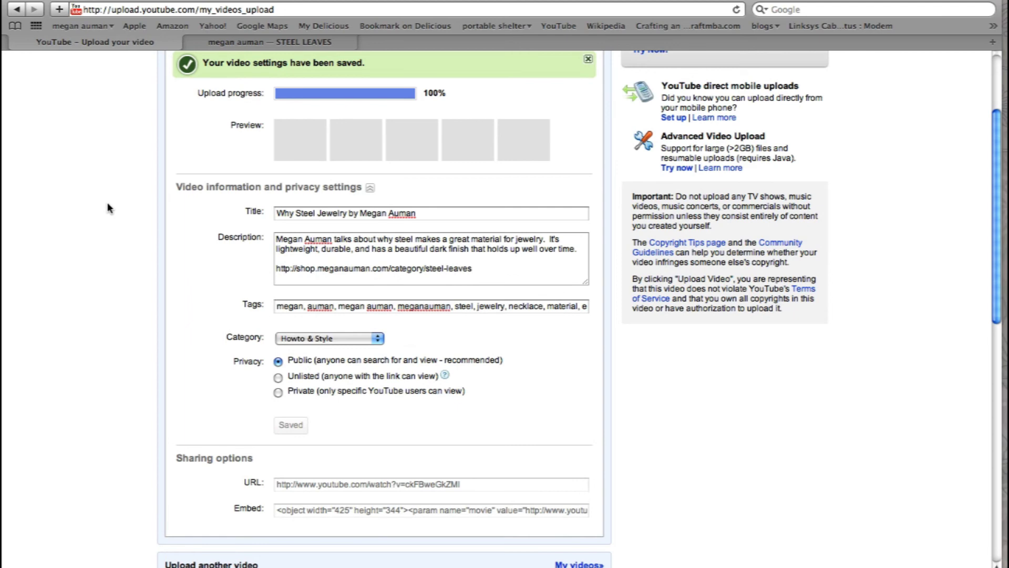
{"action": "scroll", "coordinate": [108, 208], "scroll_direction": "up", "scroll_amount": 3}
{"action": "scroll", "coordinate": [108, 209], "scroll_direction": "up", "scroll_amount": 4}
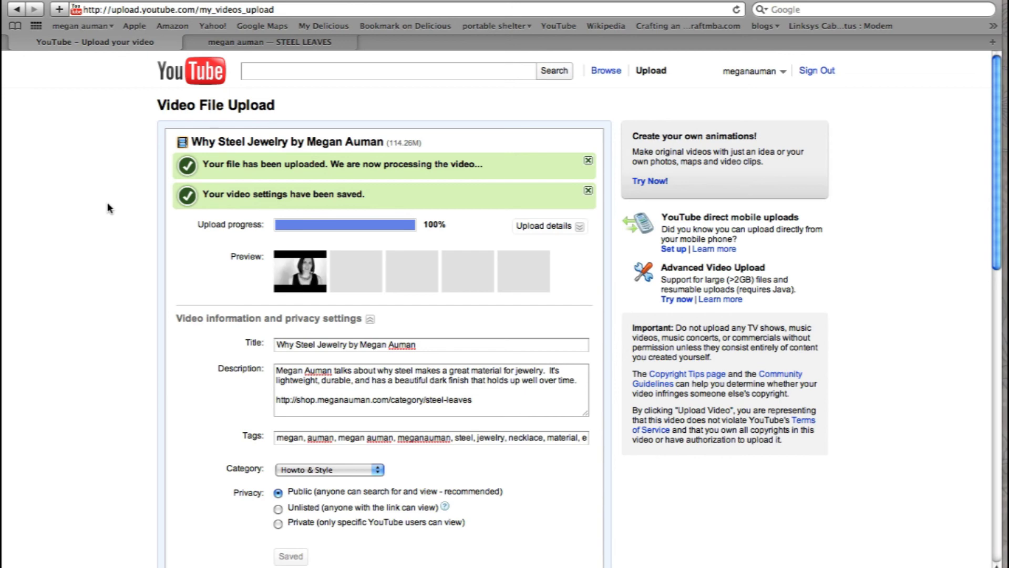
{"action": "scroll", "coordinate": [85, 241], "scroll_direction": "down", "scroll_amount": 2}
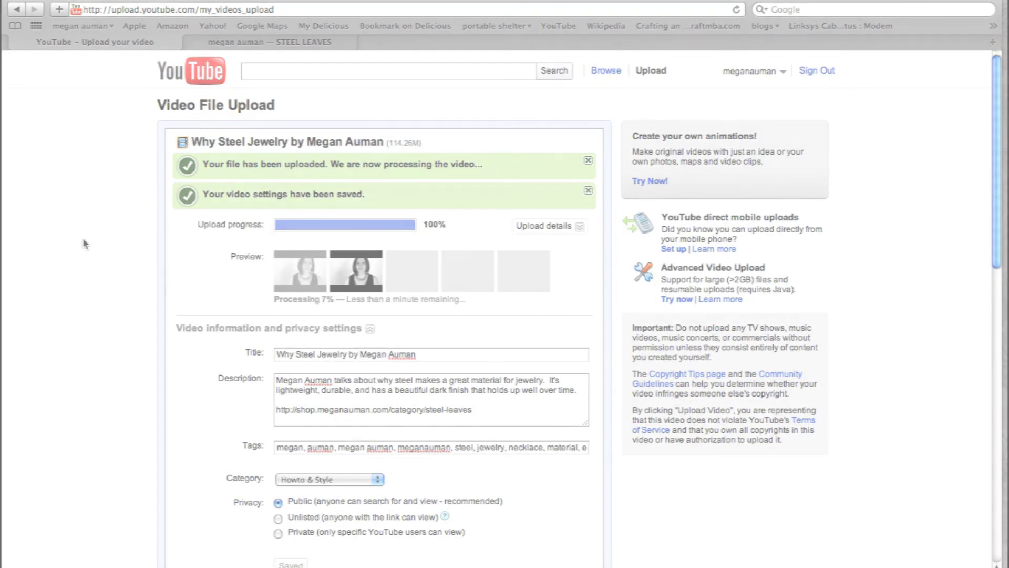